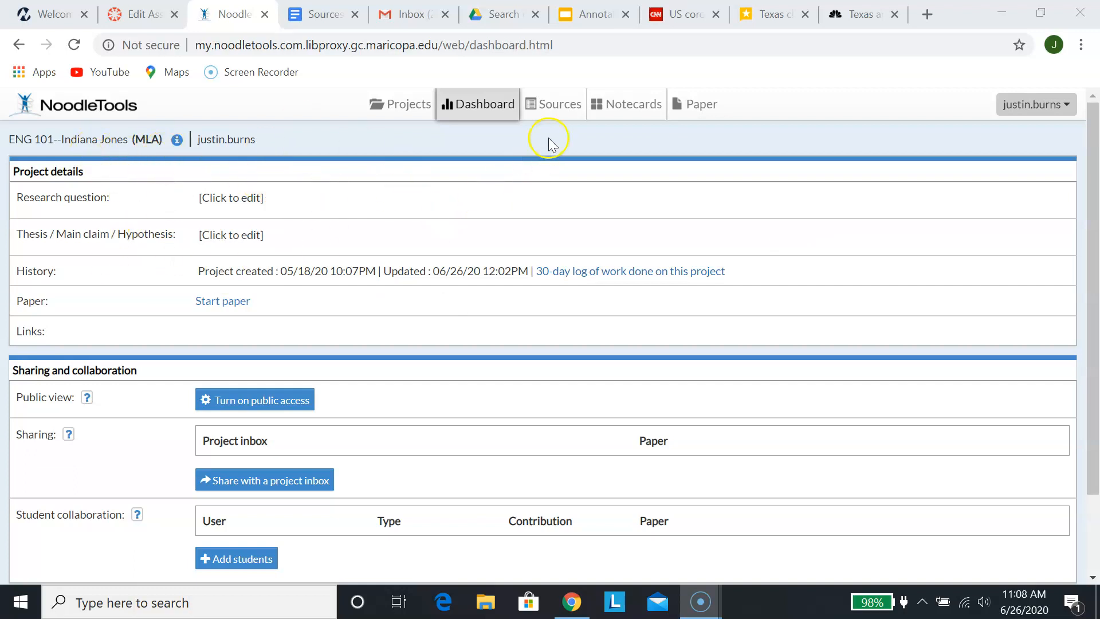
Review the project's CNN, NBC News and Texas Tribune citations, then go to the Notecards tabletop
left_click(557, 122)
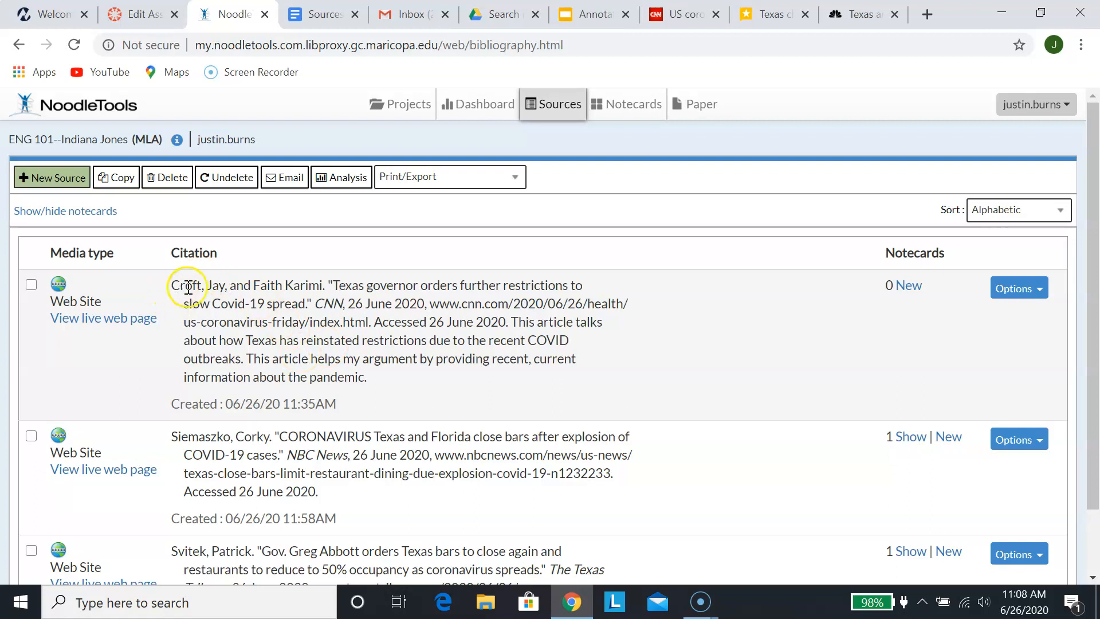
scroll(365, 387, "down", 1)
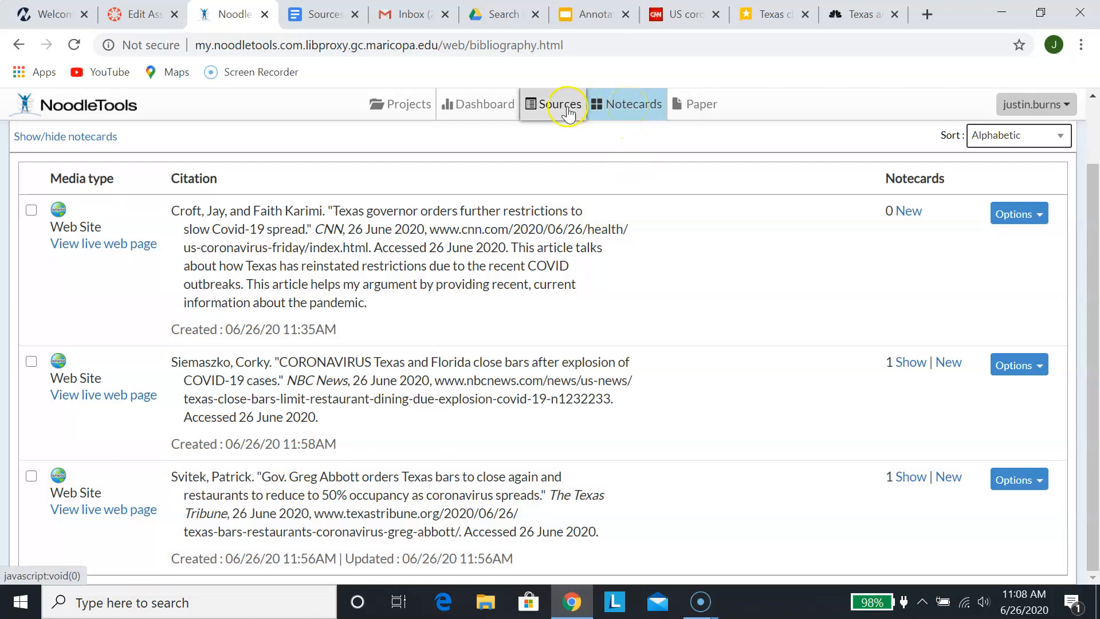
left_click(636, 115)
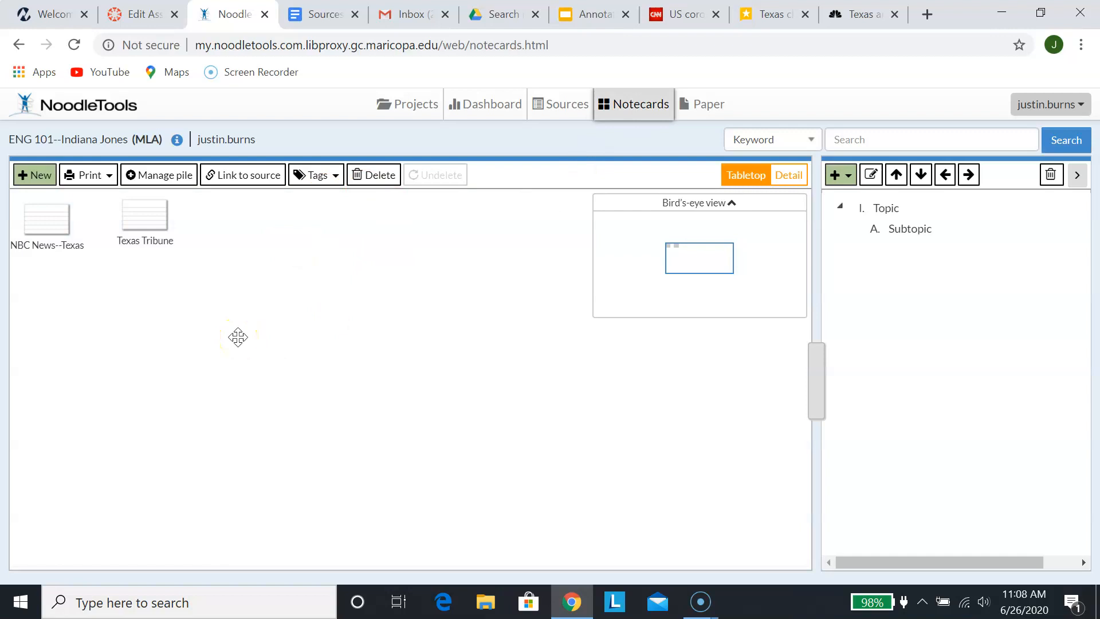
Center the NBC News--Texas and Texas Tribune cards on the tabletop and start a new notecard
mouse_move(53, 228)
left_click_drag(711, 264, 689, 257)
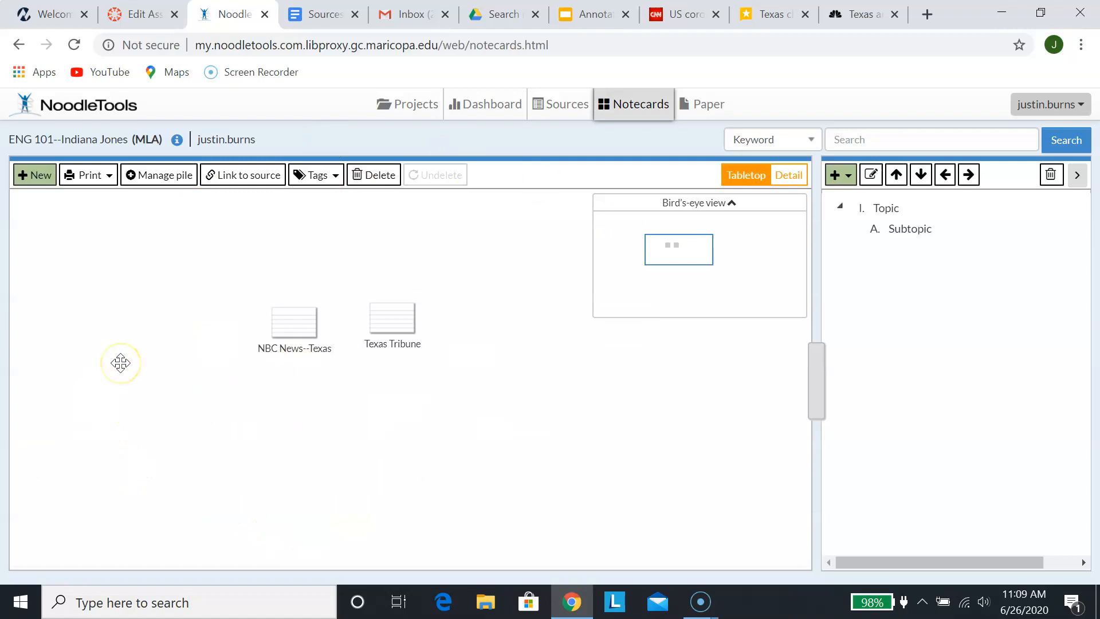
left_click(34, 182)
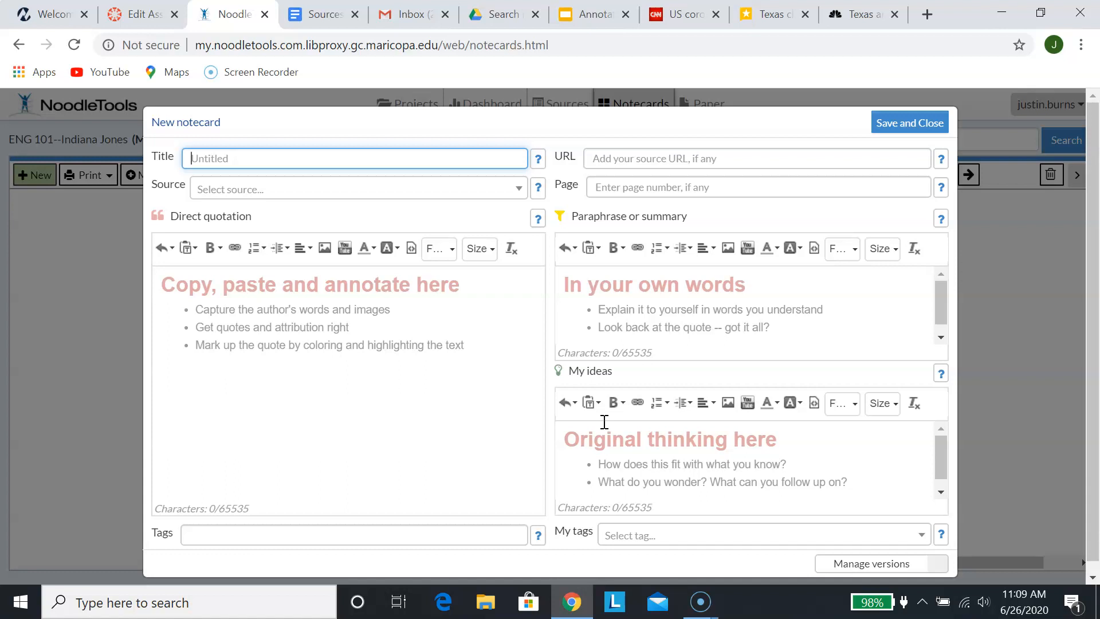
Title the new notecard 'CNN Texas Shutdown', link it to the CNN citation, and switch to the CNN article
type("CNN Texas Shutodo")
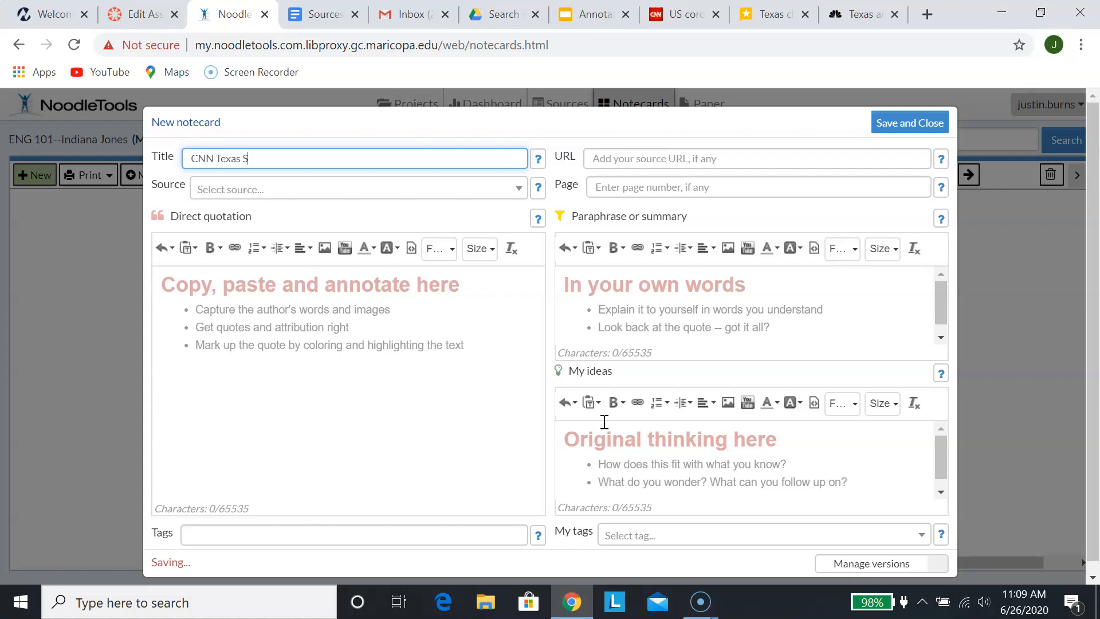
key("BackSpace")
key("BackSpace")
key("BackSpace")
type("down")
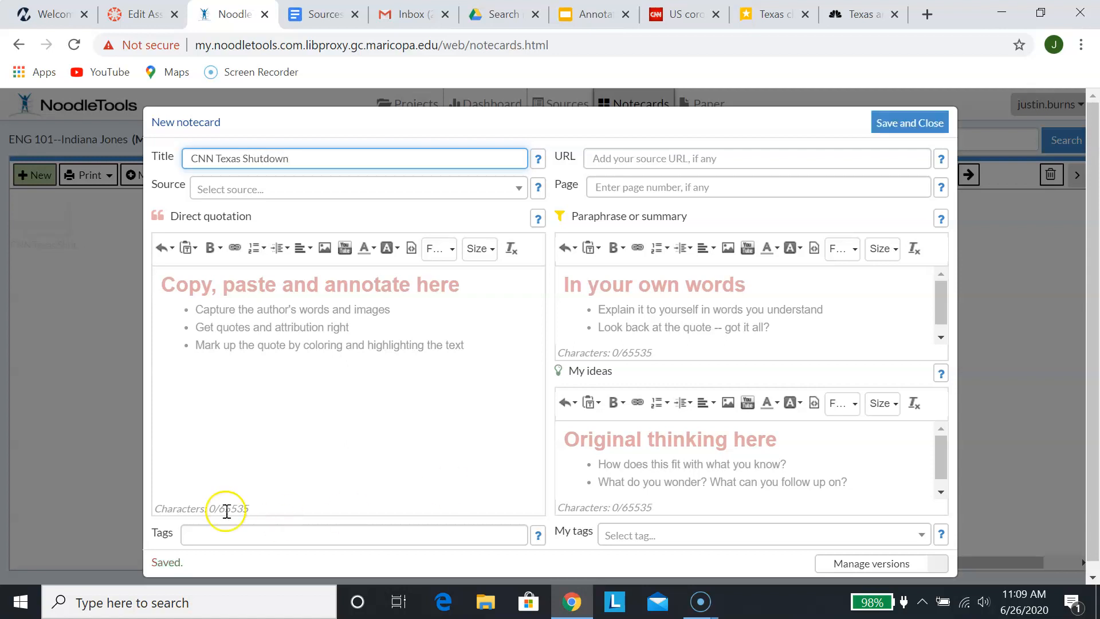
left_click(467, 195)
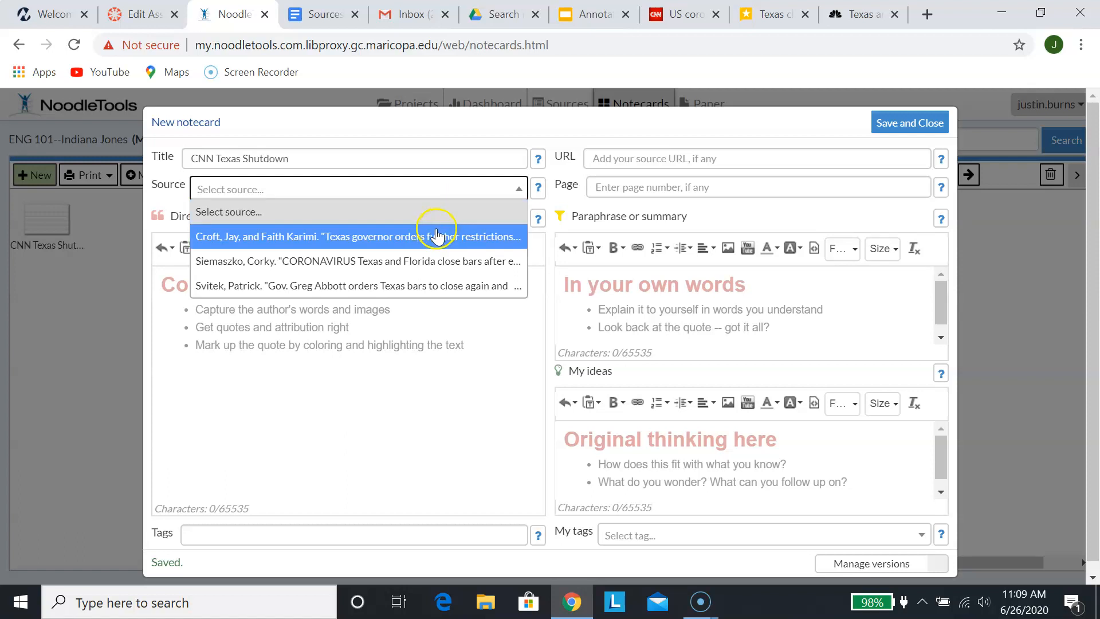
left_click(436, 235)
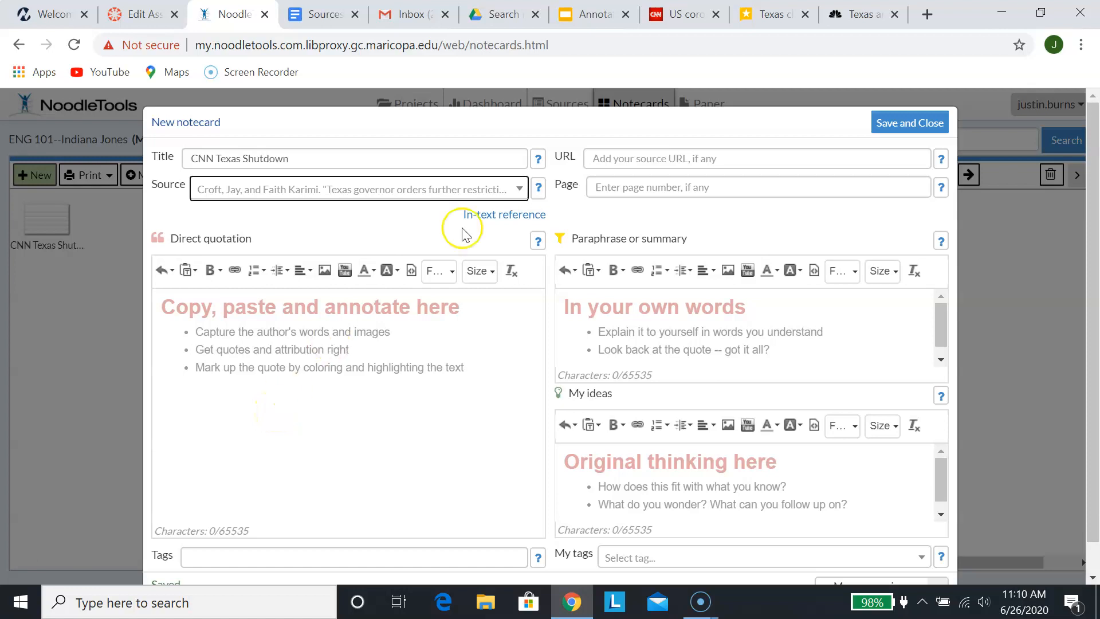
left_click(678, 19)
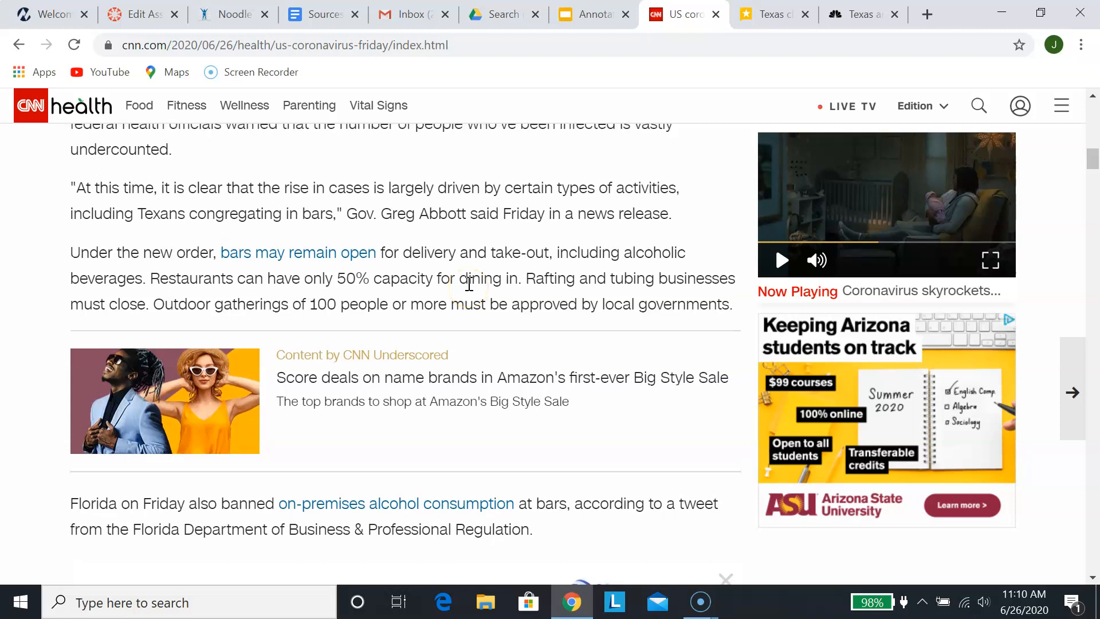
Copy the CNN paragraph beginning 'Under the new order' about bars and restaurants
scroll(468, 284, "up", 10)
scroll(468, 283, "up", 4)
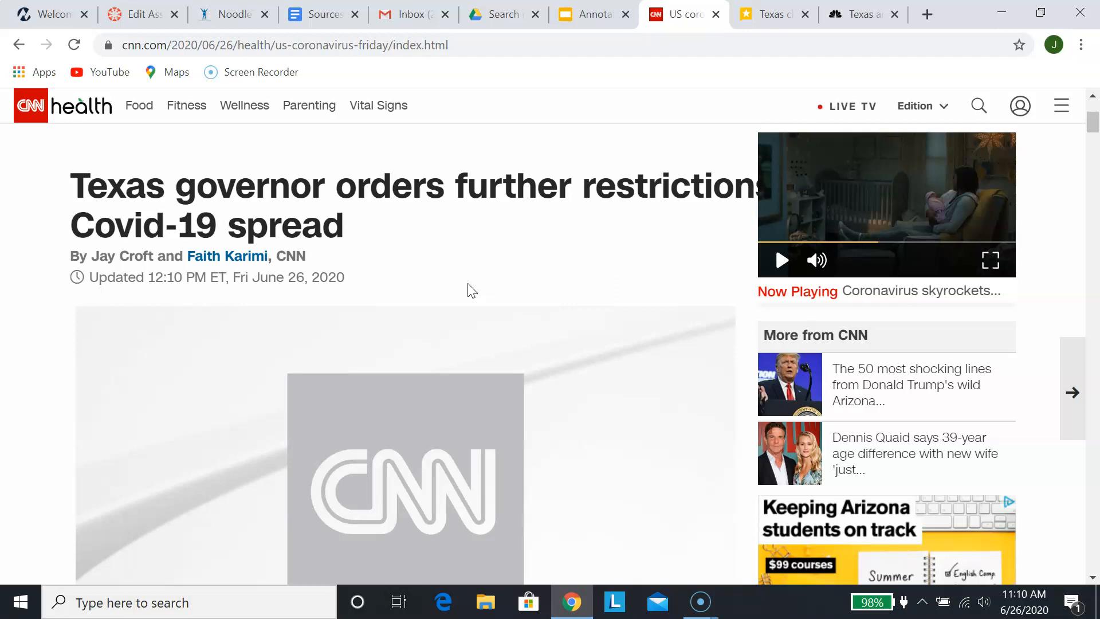
scroll(468, 283, "down", 12)
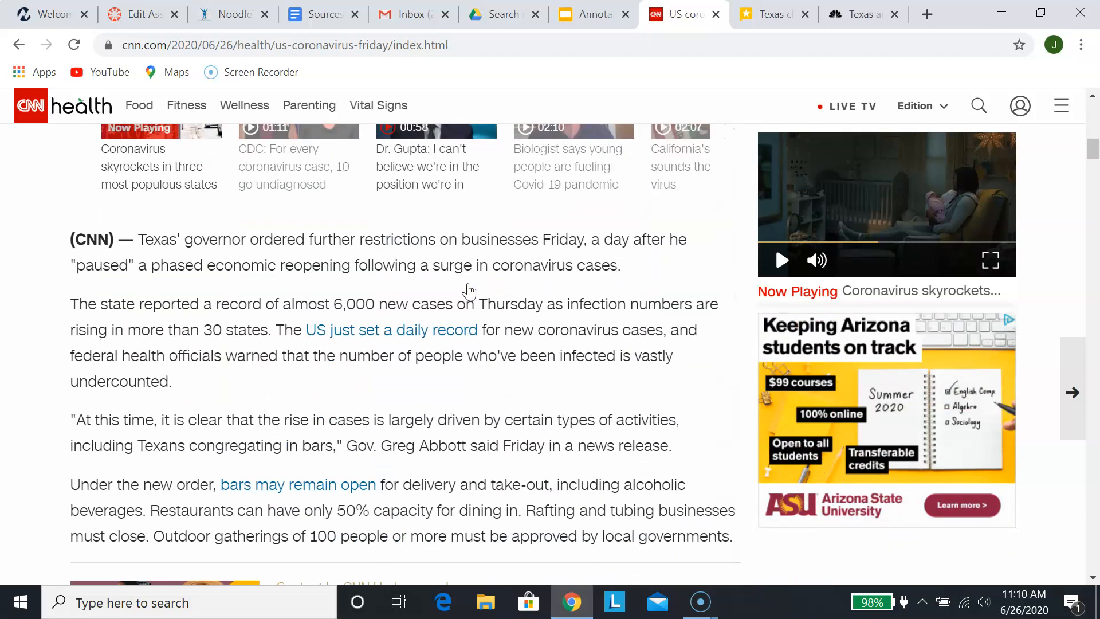
scroll(472, 290, "down", 2)
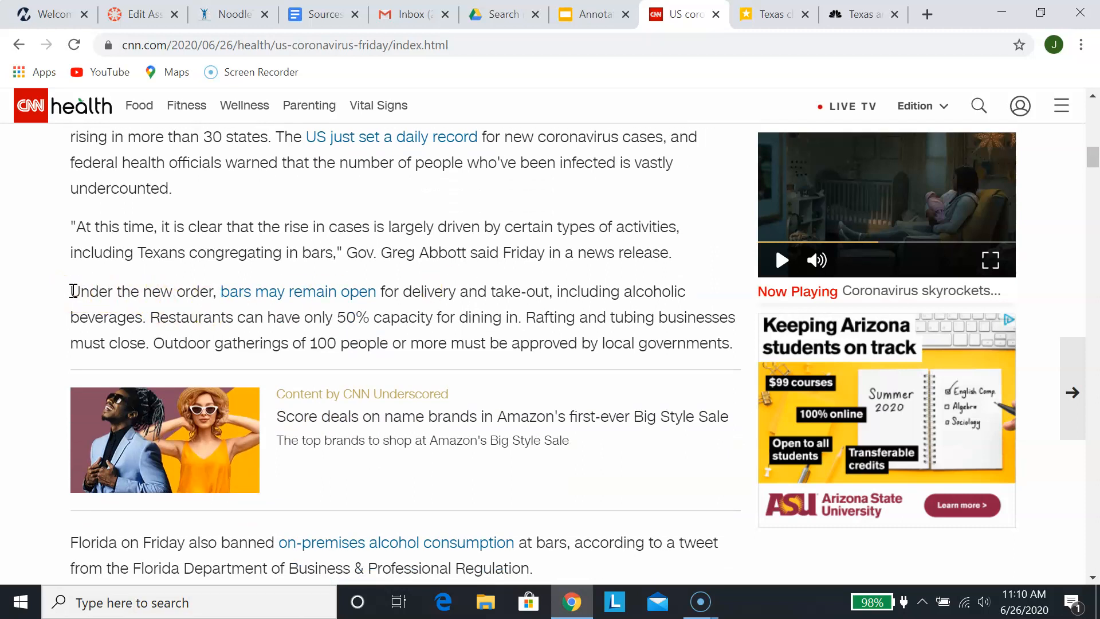
left_click_drag(74, 291, 737, 349)
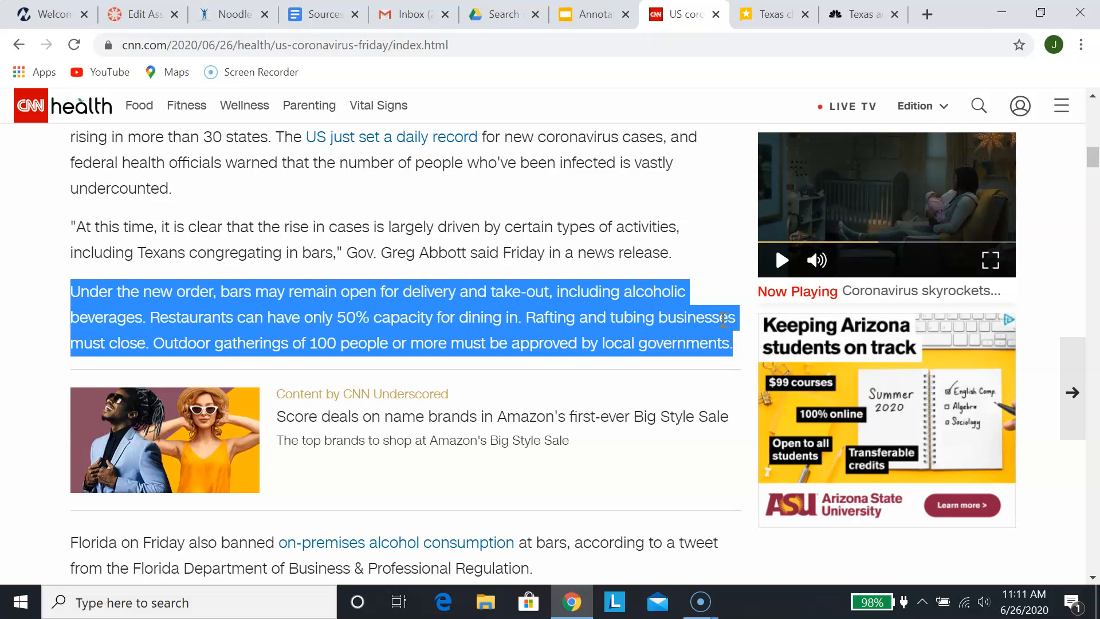
right_click(541, 312)
left_click(567, 323)
Paste the 275-character 'Under the new order' paragraph into the notecard's Direct quotation field
left_click(234, 17)
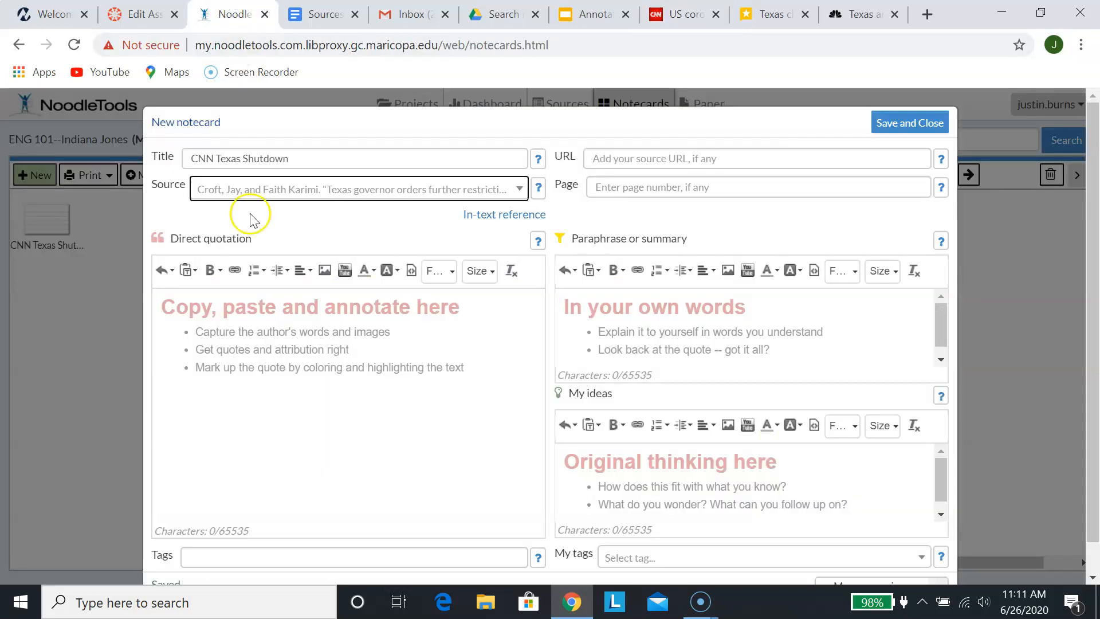
right_click(234, 312)
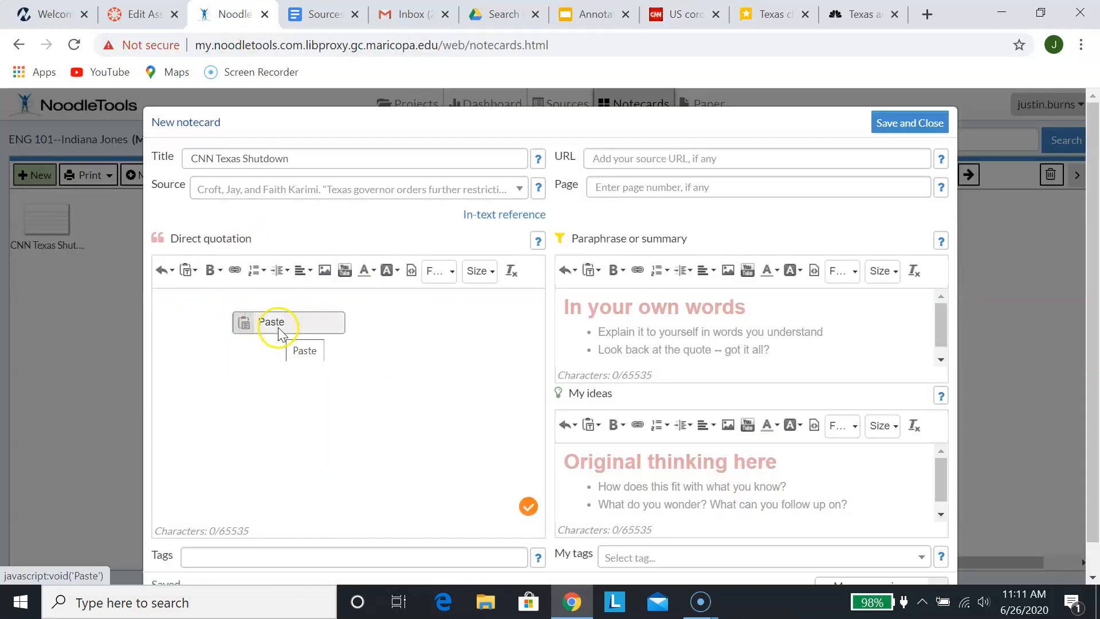
left_click(279, 330)
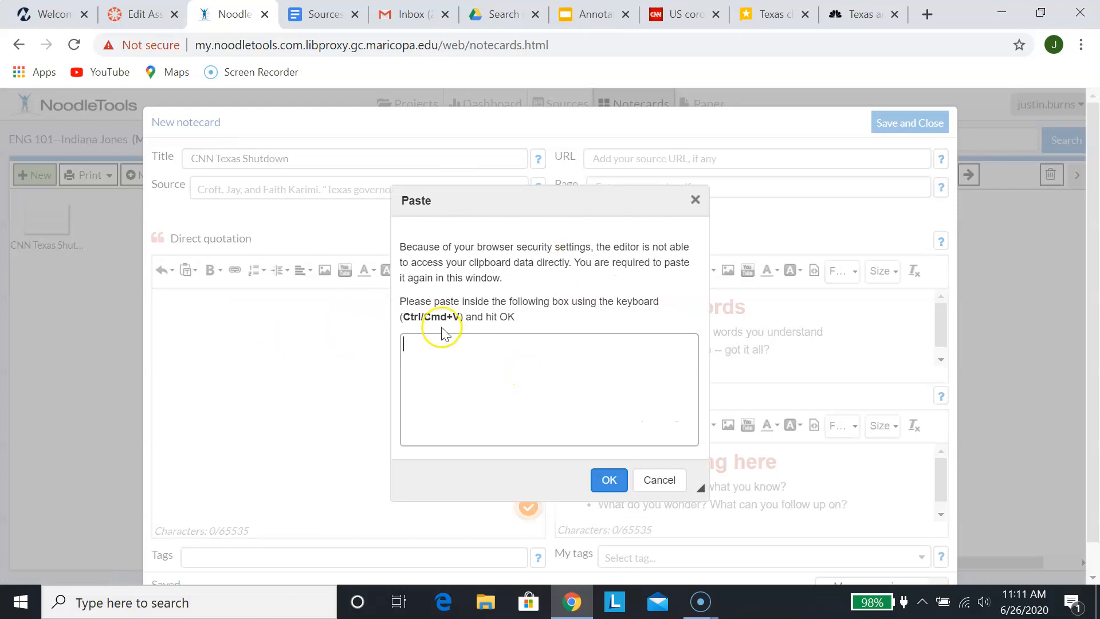
right_click(472, 377)
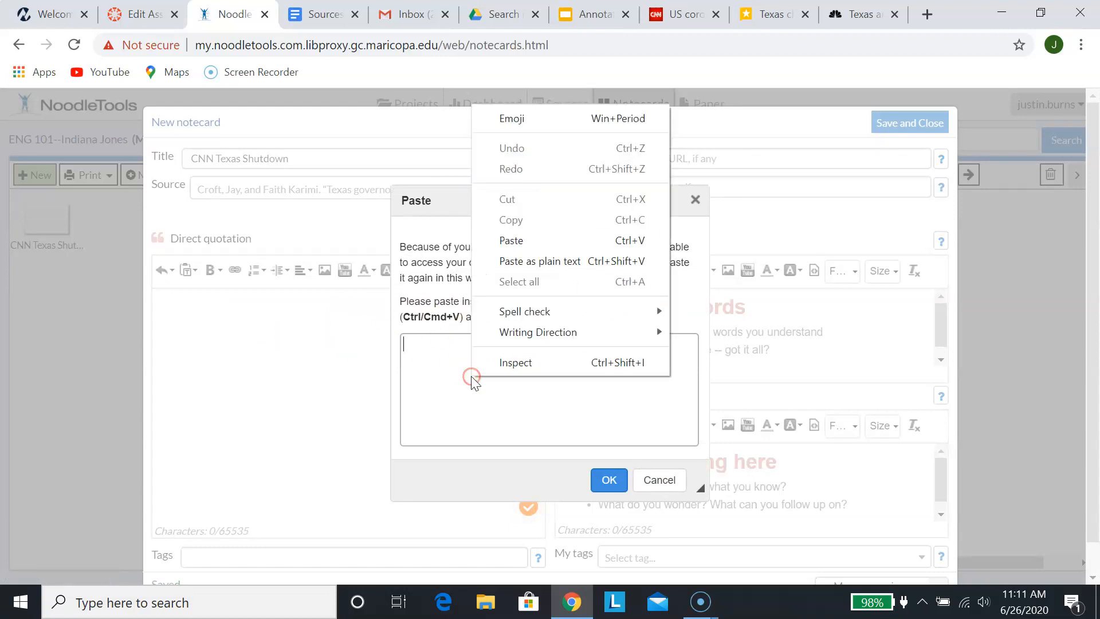
left_click(563, 239)
left_click(608, 479)
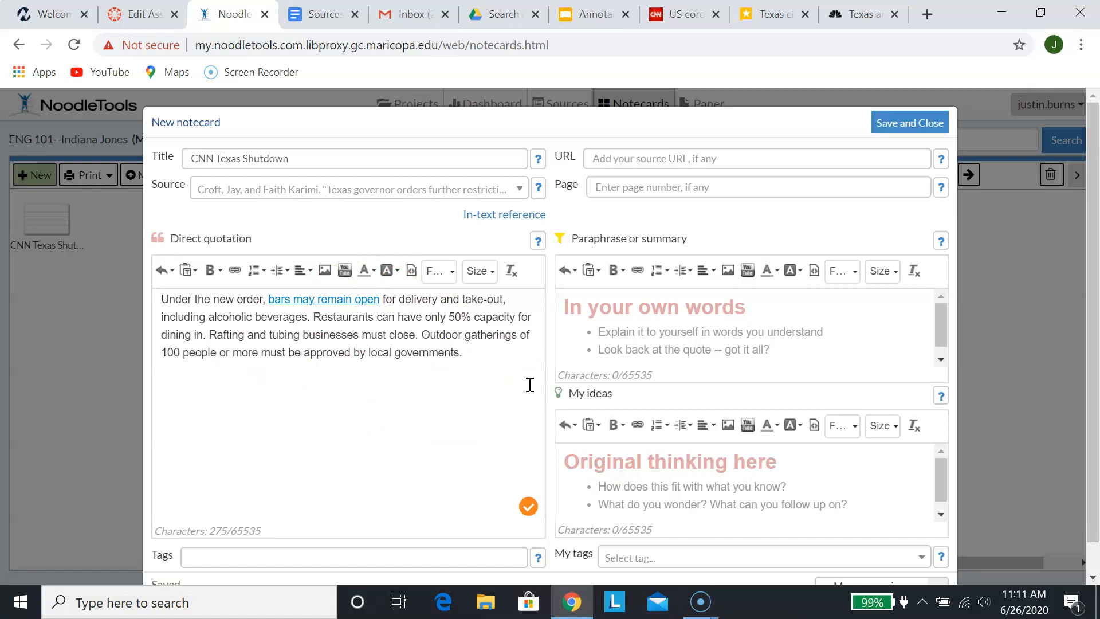
left_click(633, 310)
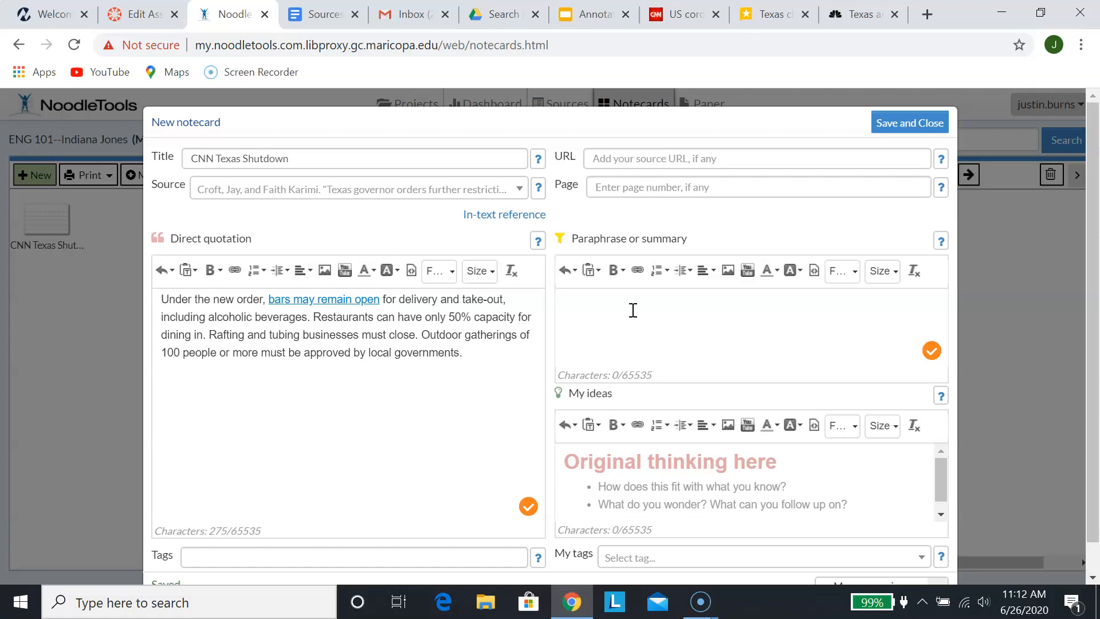
Paraphrase: bars delivery/takeout only, restaurants at half capacity, tourist-based businesses must shut down
type("Under Governor Abbott")
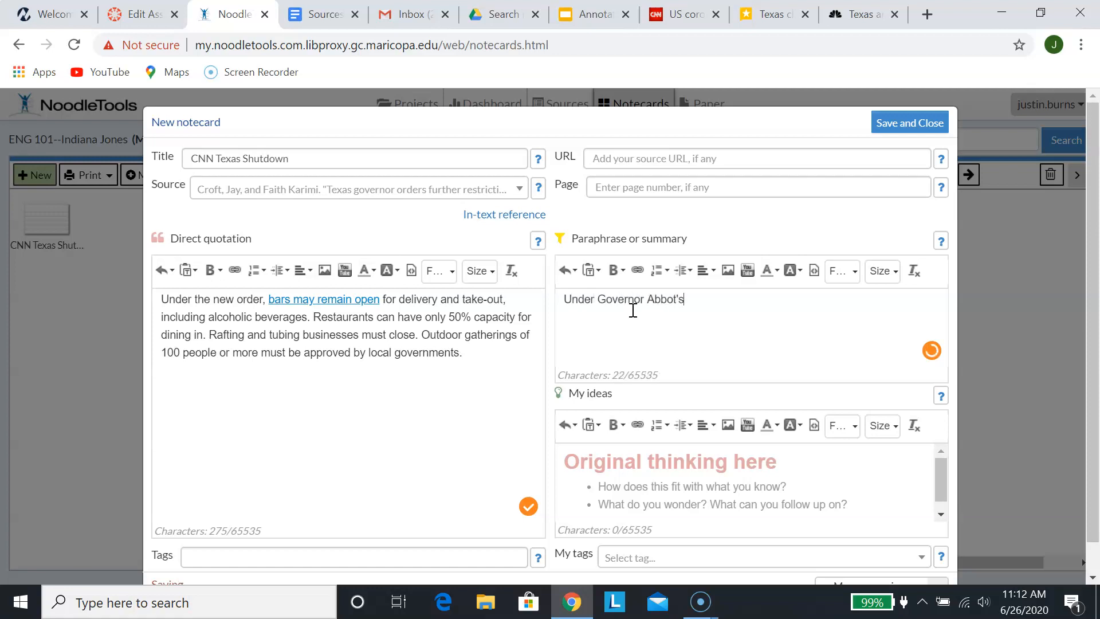
type("'s new order, bars are")
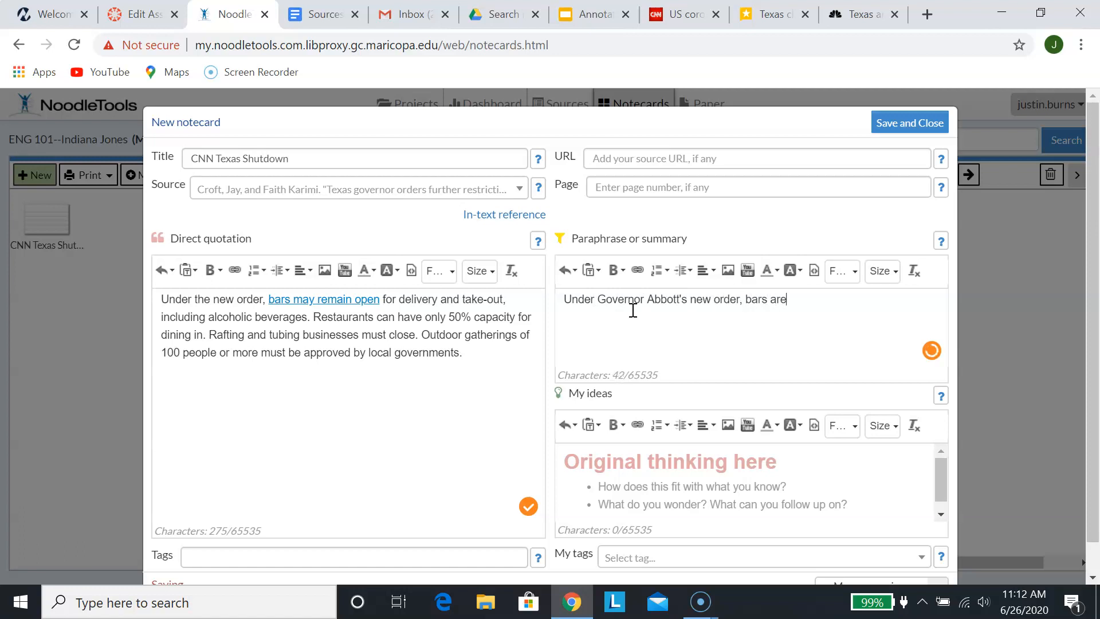
type(" only open for delive")
key("BackSpace")
key("BackSpace")
type("ver")
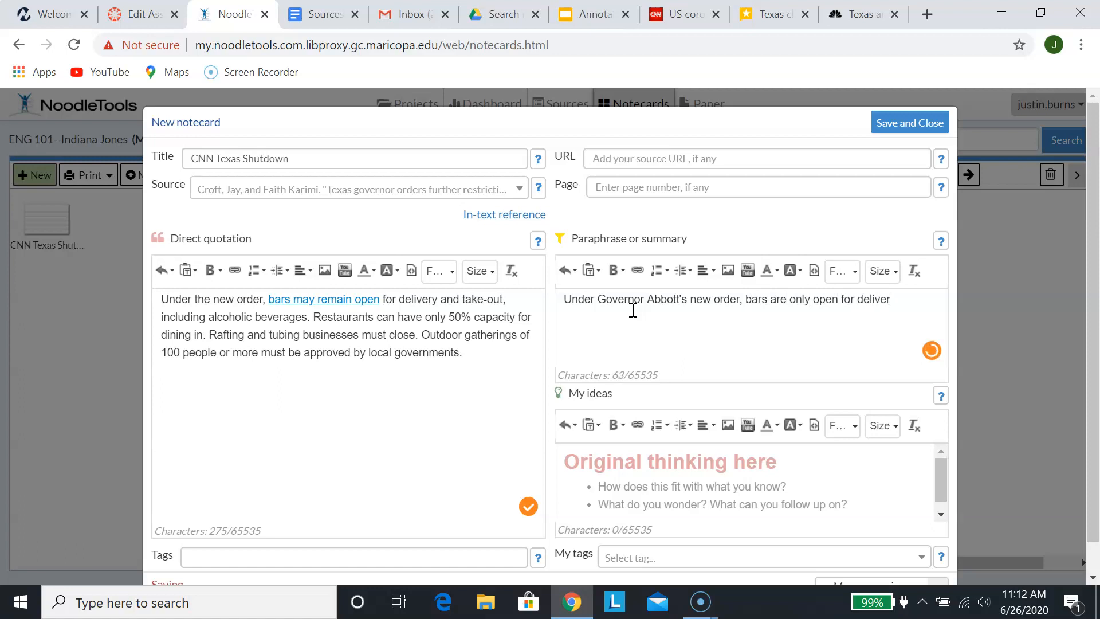
type("y and takeout. Restaurants")
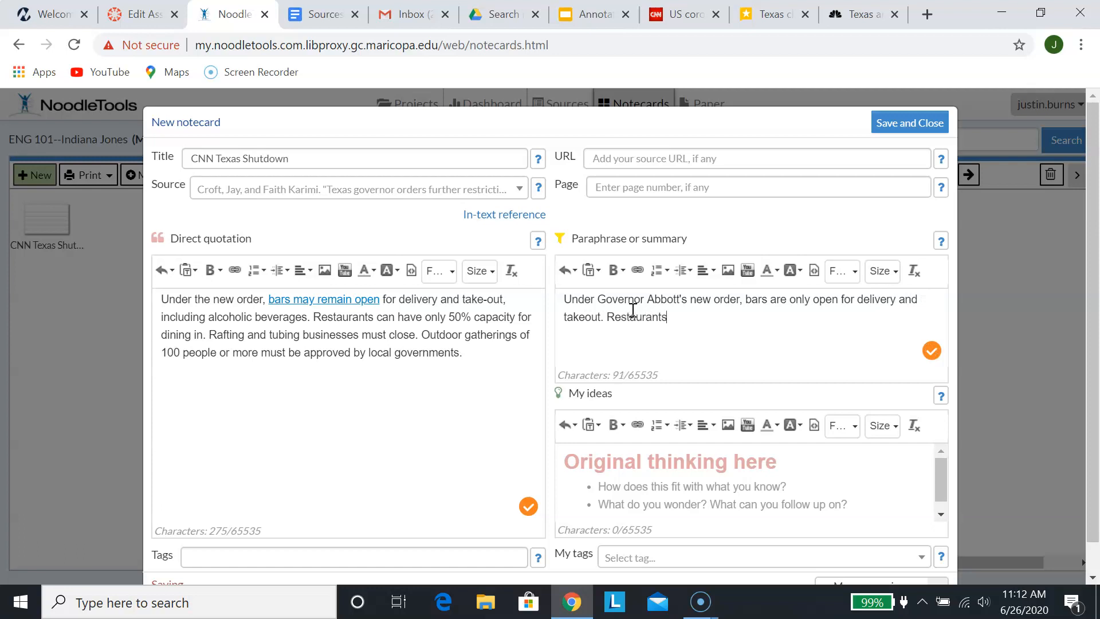
type(" can stay open at half c")
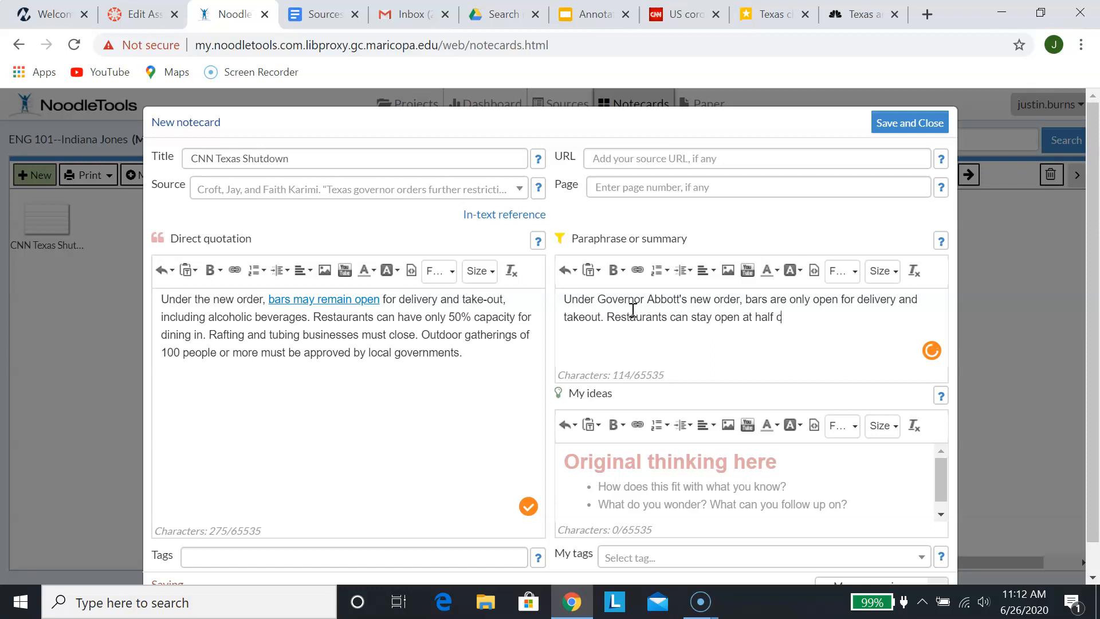
type("ppacity, and tourist")
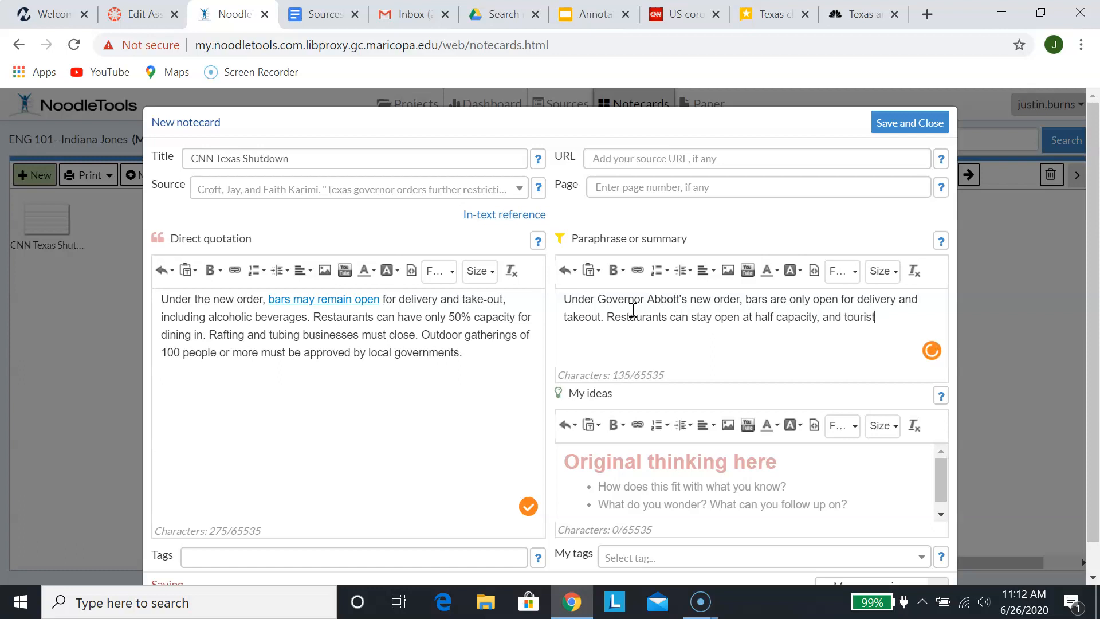
type("s")
key("BackSpace")
type("sbu")
key("BackSpace")
key("BackSpace")
key("BackSpace")
type("-based businesses mu")
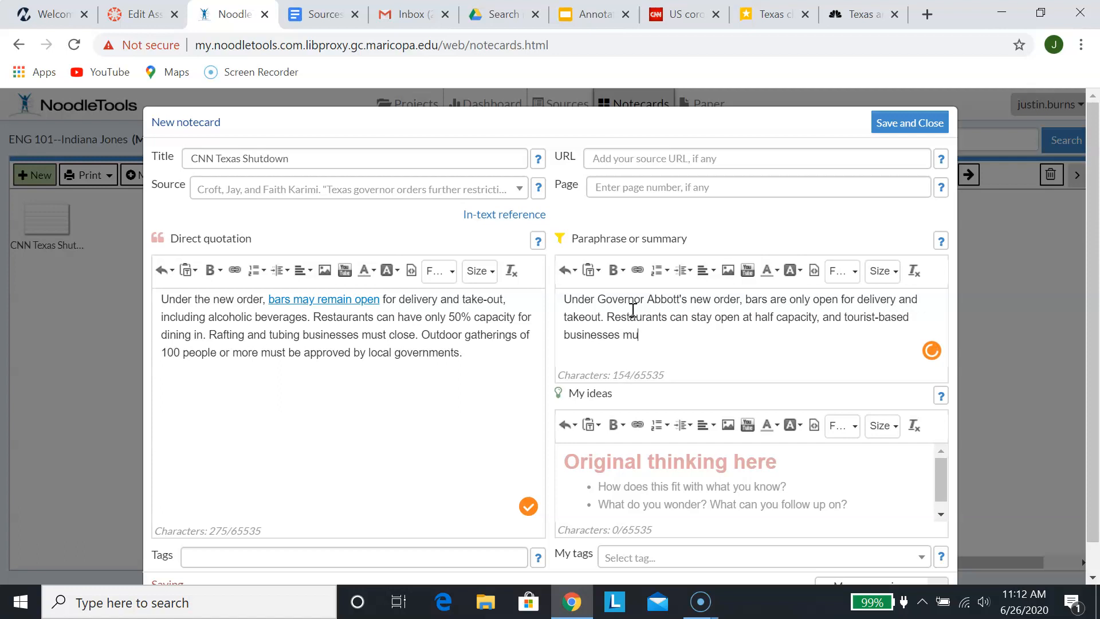
type("st shut down.")
left_click(688, 299)
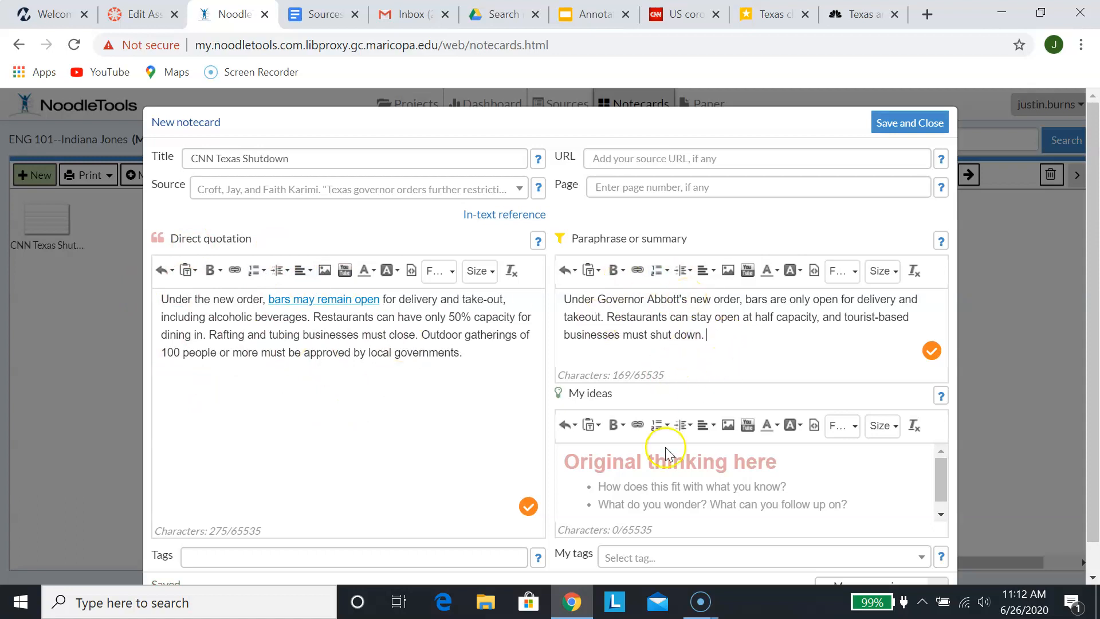
Add the idea 'This has to do with Texas, but what about other states? Florida?'
left_click(647, 466)
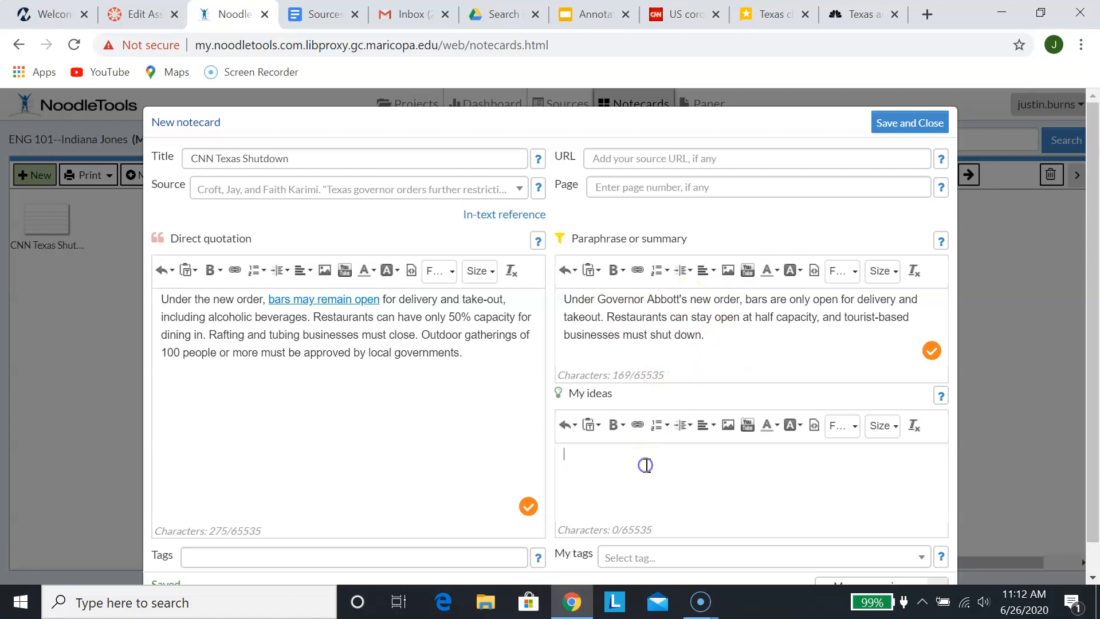
left_click(373, 493)
left_click(617, 476)
type("This has to do")
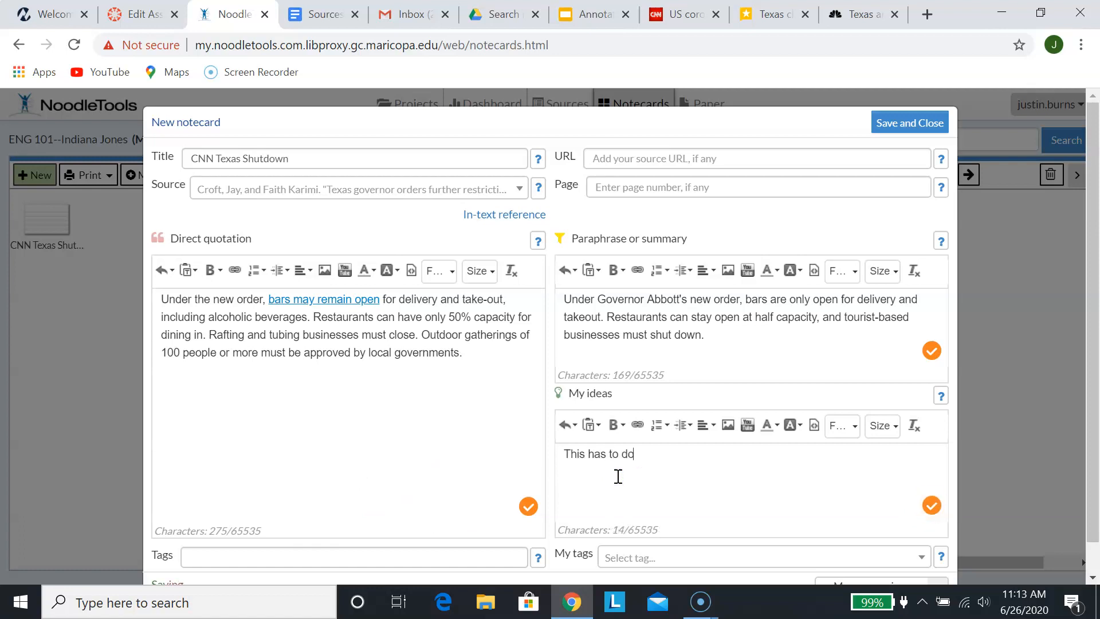
type(" with Texas, but what avout o")
key("BackSpace")
key("BackSpace")
key("BackSpace")
key("BackSpace")
key("BackSpace")
key("BackSpace")
type("bout ot")
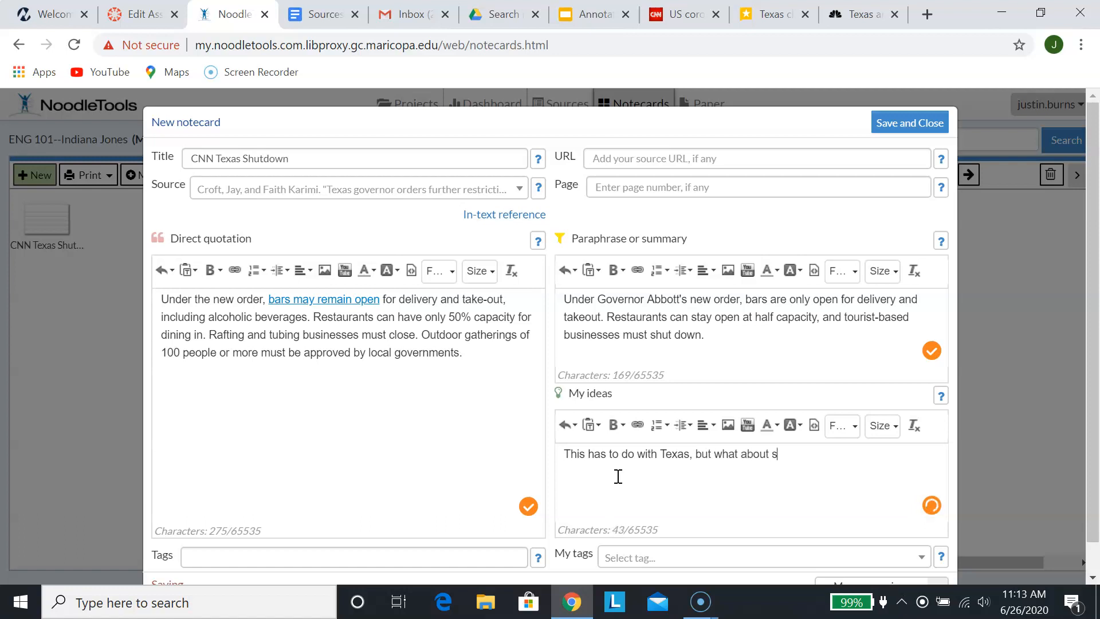
type("her states? Florida?")
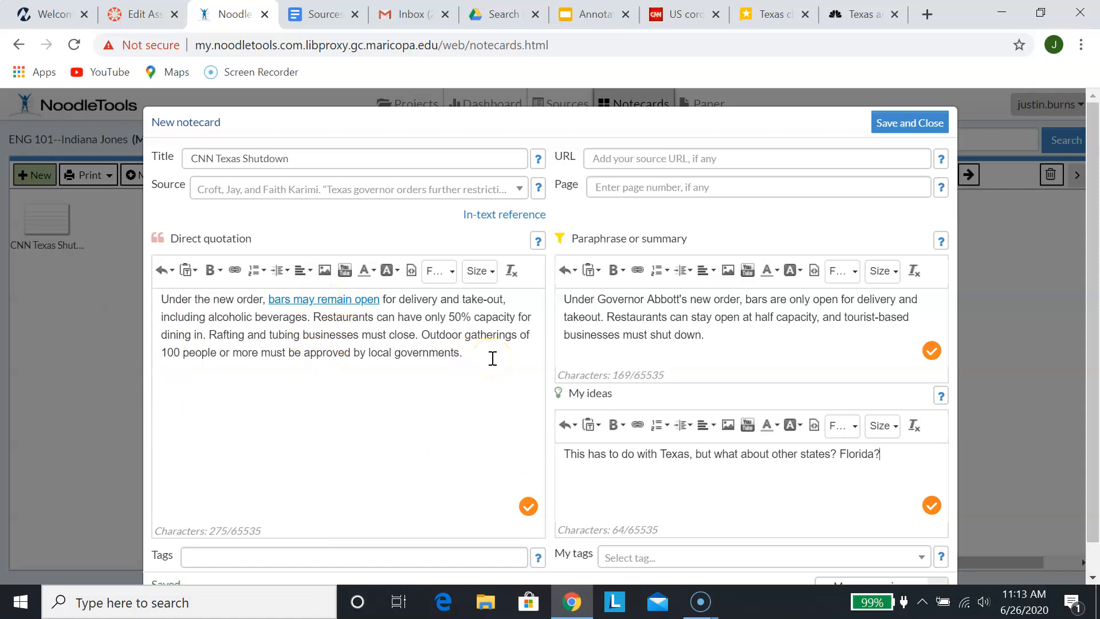
scroll(966, 399, "down", 1)
scroll(965, 398, "up", 1)
Save and close the CNN Texas Shutdown notecard, then return to the CNN article
left_click(904, 124)
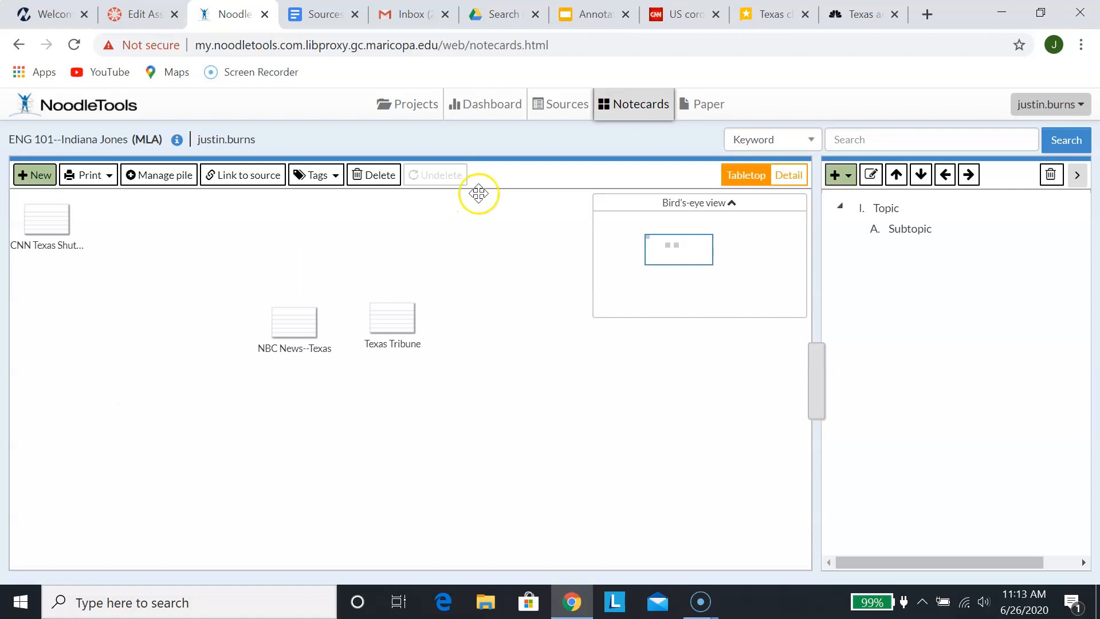
left_click(679, 18)
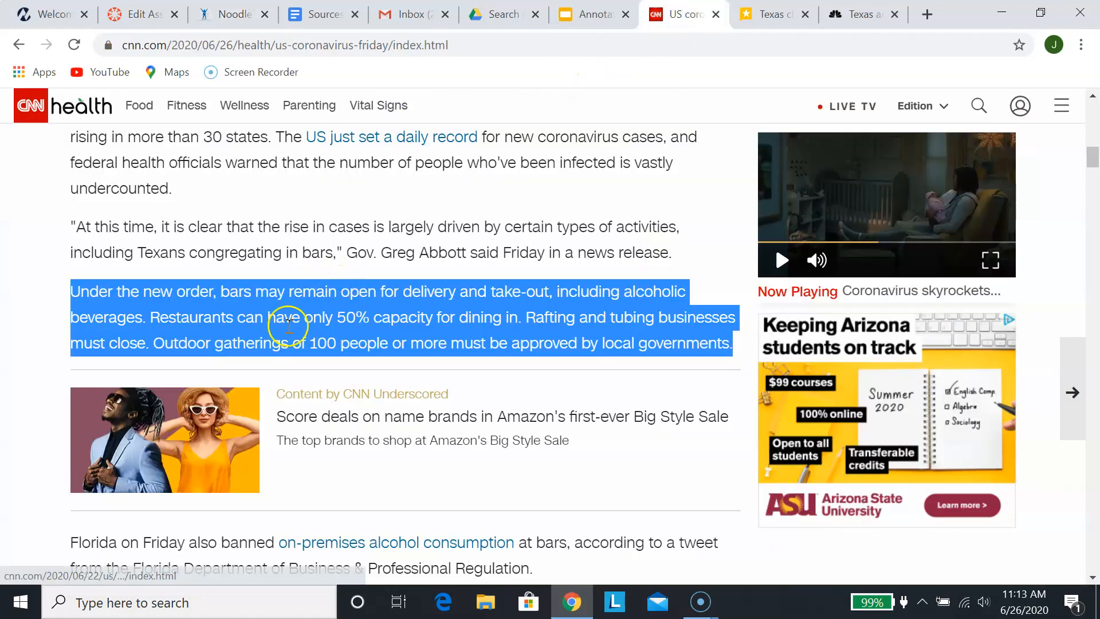
Copy the Nationwide paragraph about almost 40,000 cases reported Thursday
left_click(364, 254)
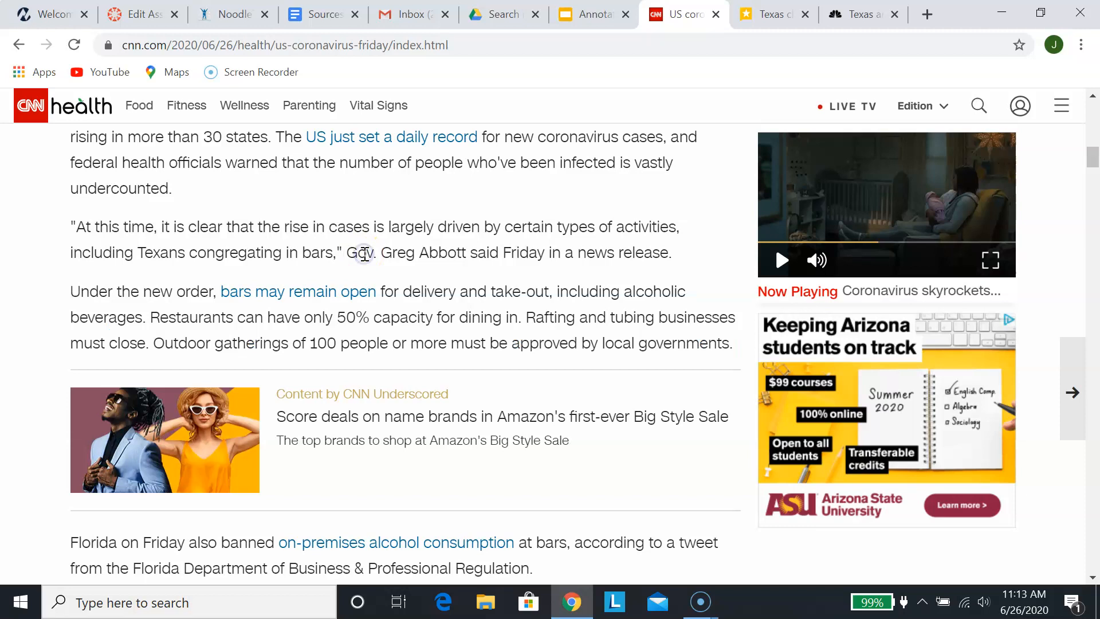
scroll(365, 255, "down", 7)
scroll(368, 261, "down", 5)
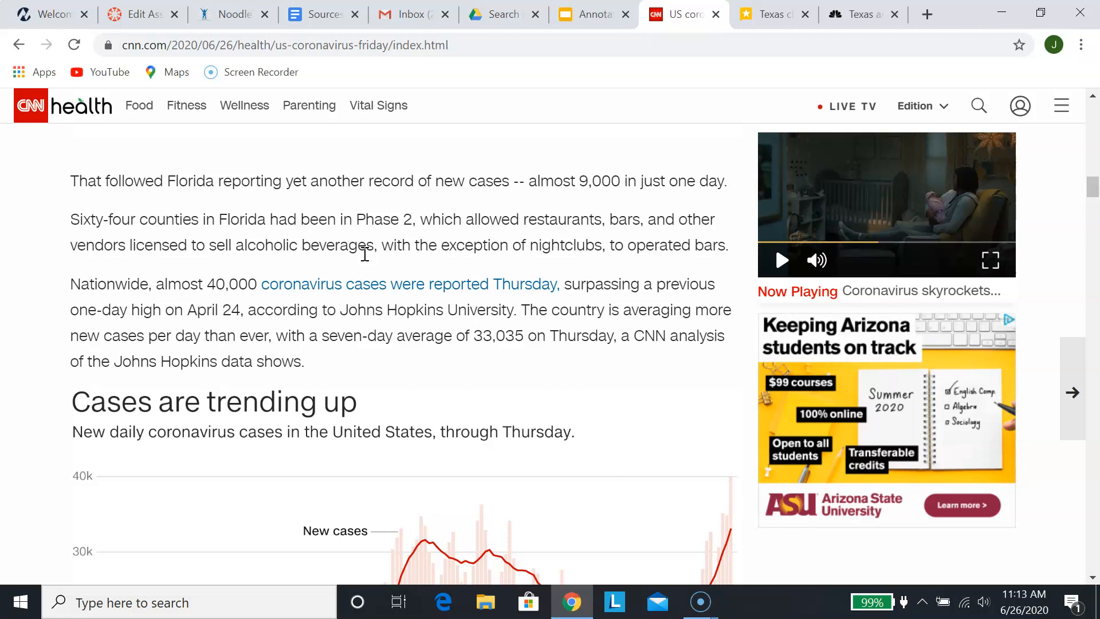
left_click_drag(71, 279, 310, 369)
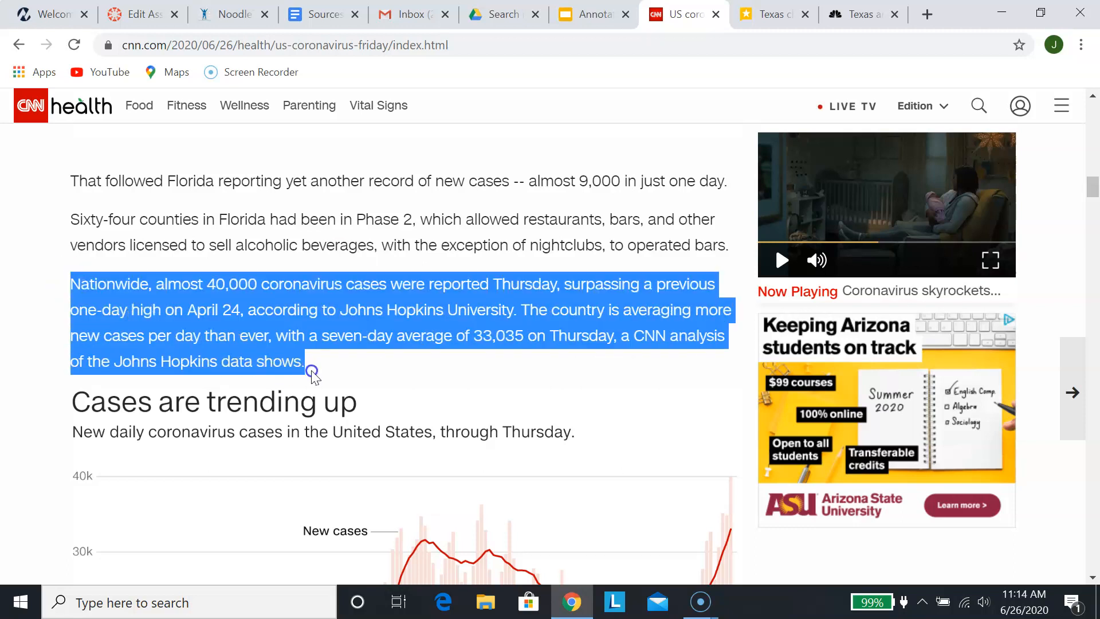
right_click(317, 310)
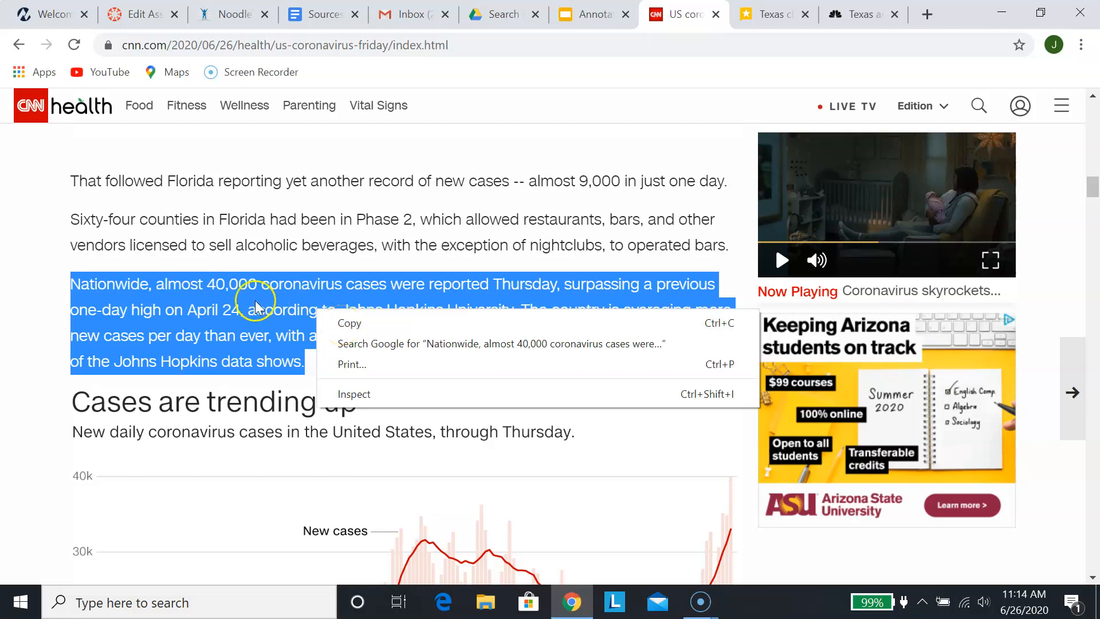
left_click(345, 324)
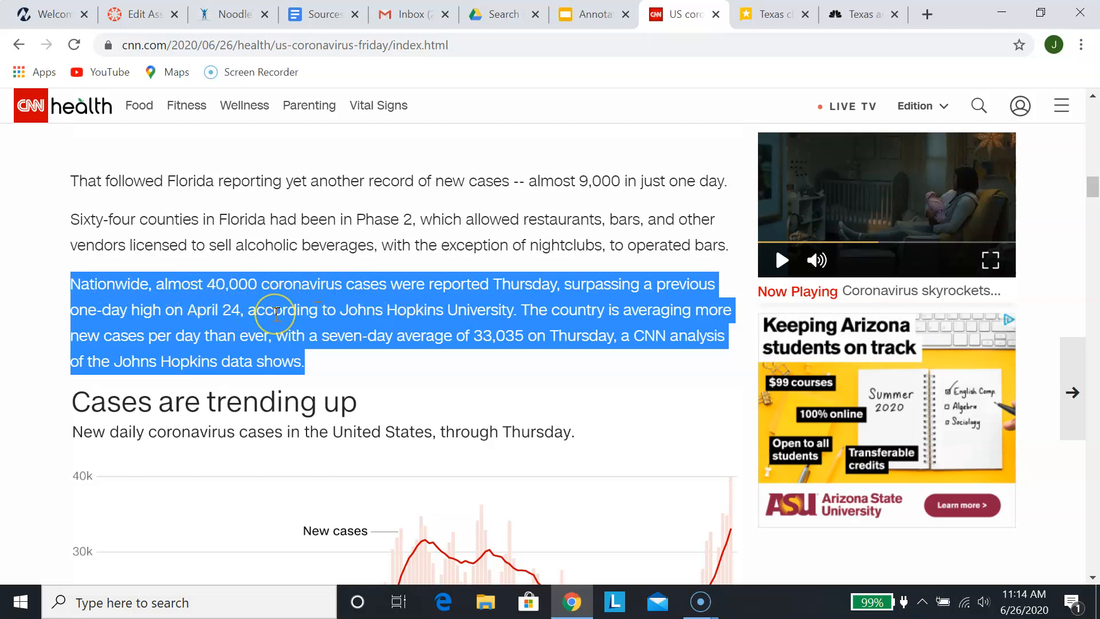
scroll(276, 313, "up", 15)
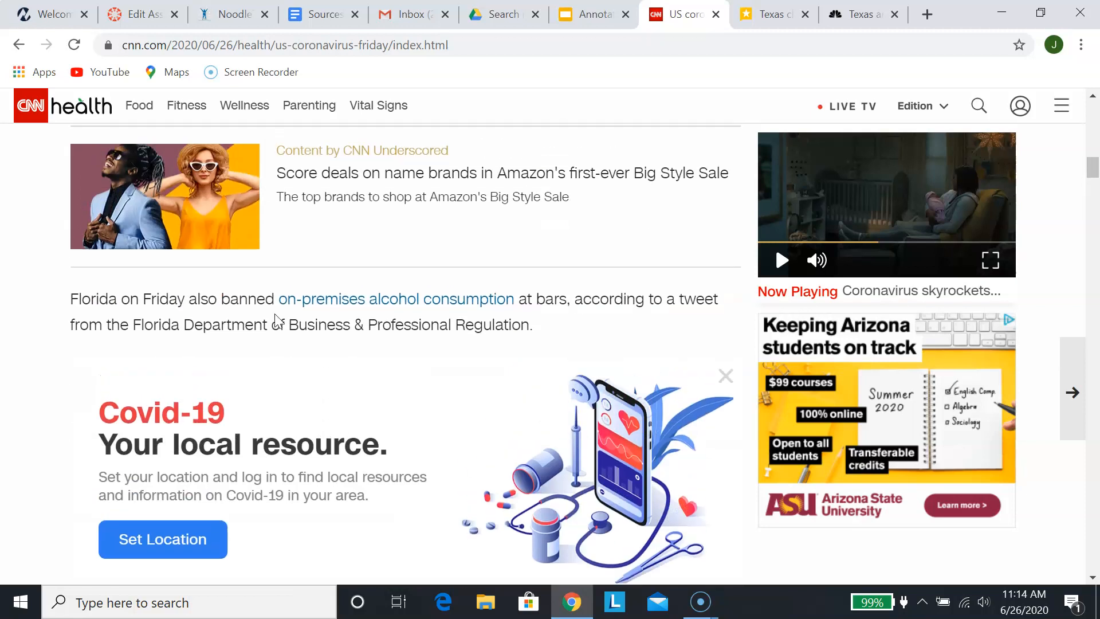
Clear the 'Under the new order' selection and reselect the whole Nationwide paragraph
scroll(277, 314, "down", 1)
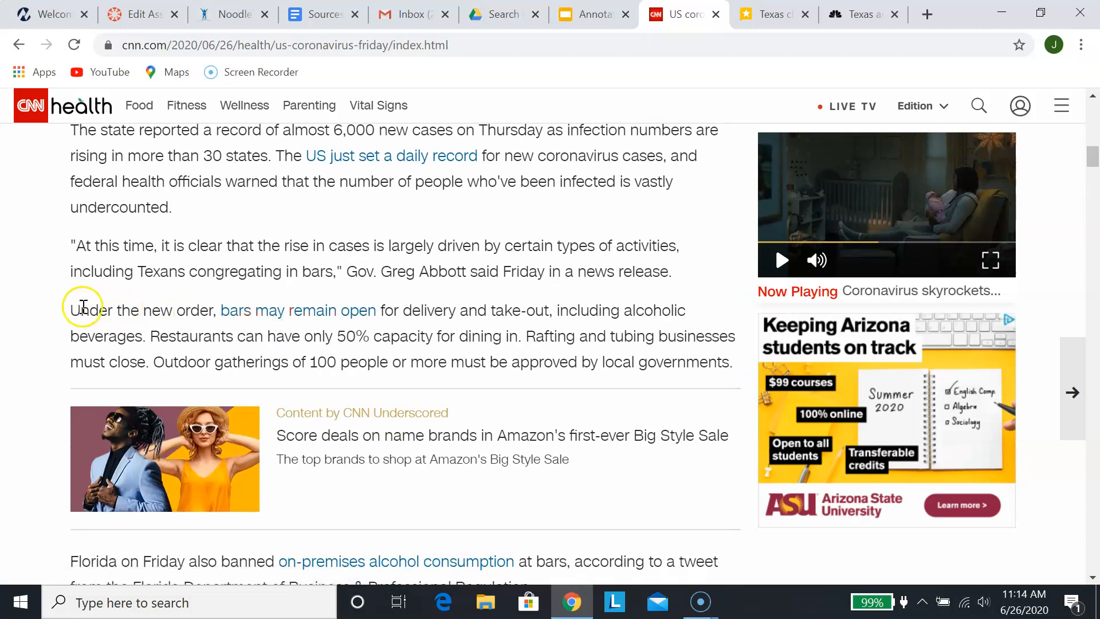
left_click_drag(70, 310, 738, 371)
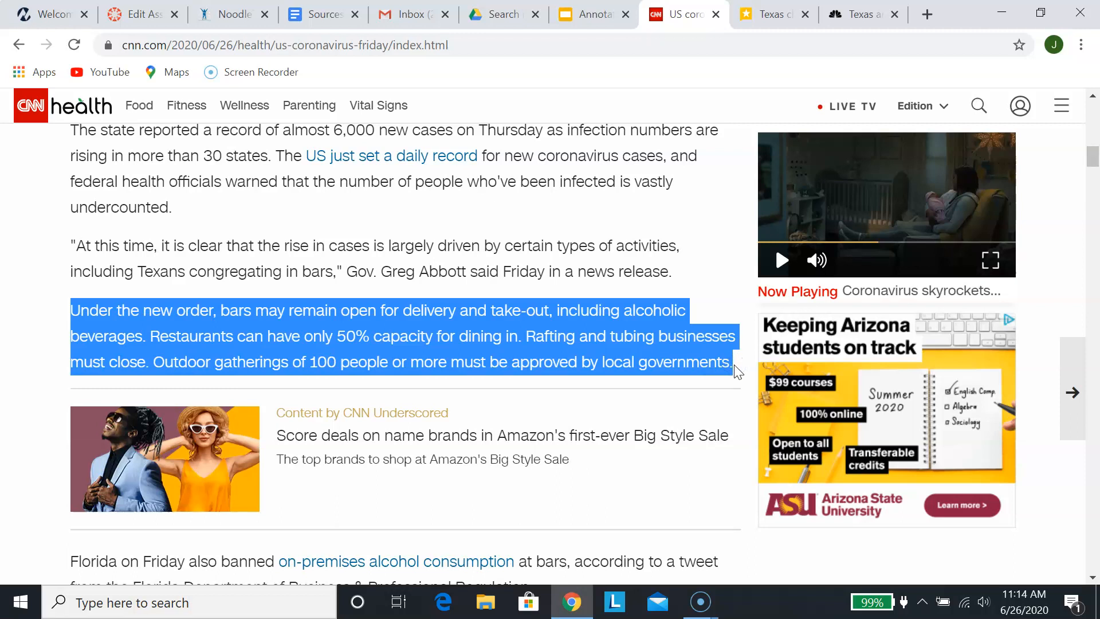
left_click(603, 344)
scroll(605, 344, "down", 12)
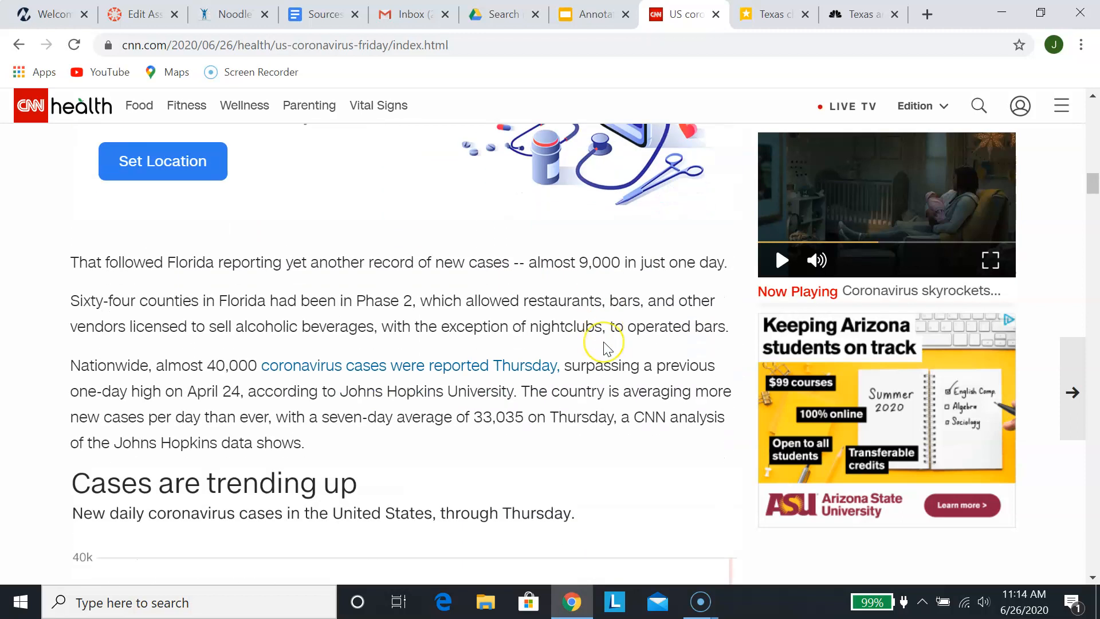
scroll(607, 346, "up", 1)
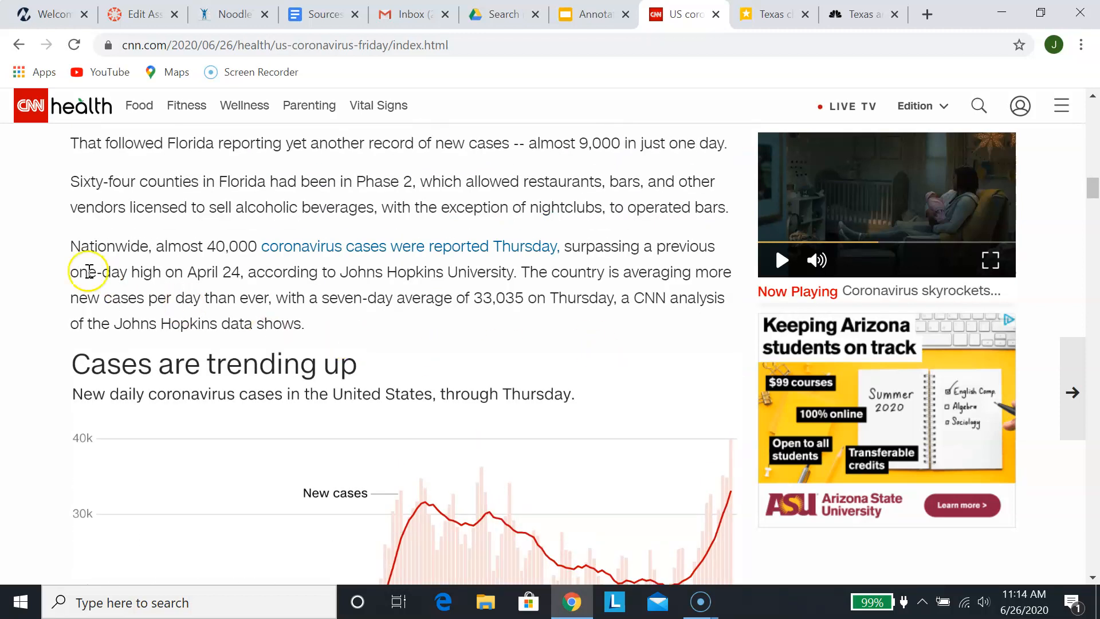
left_click_drag(71, 251, 352, 323)
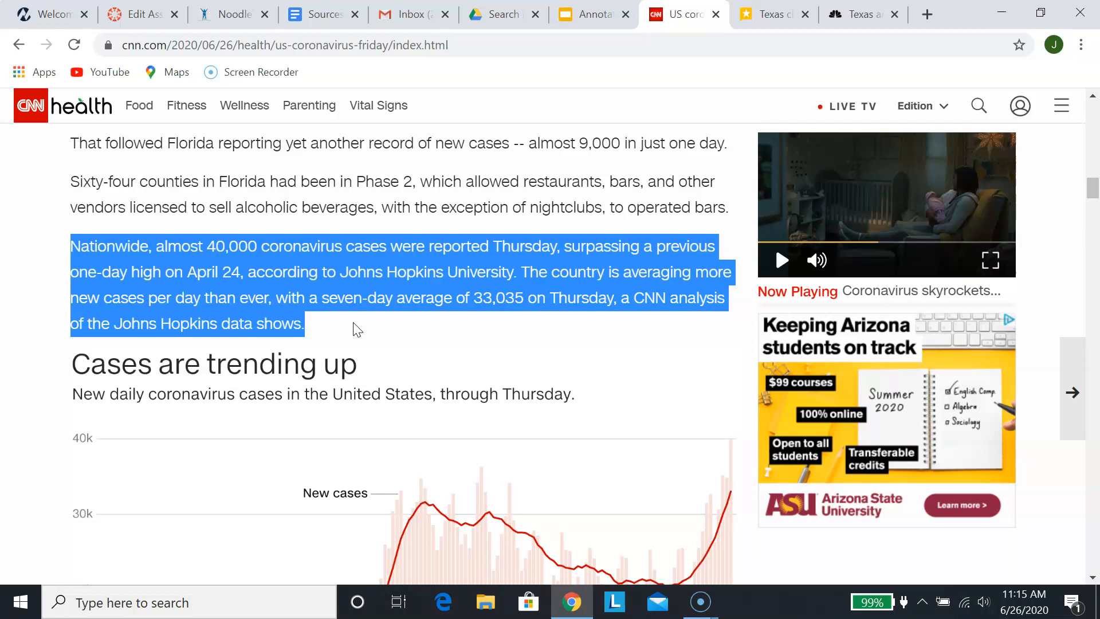
Return to the NoodleTools tabletop showing the CNN, NBC News--Texas and Texas Tribune notecards
scroll(357, 330, "down", 15)
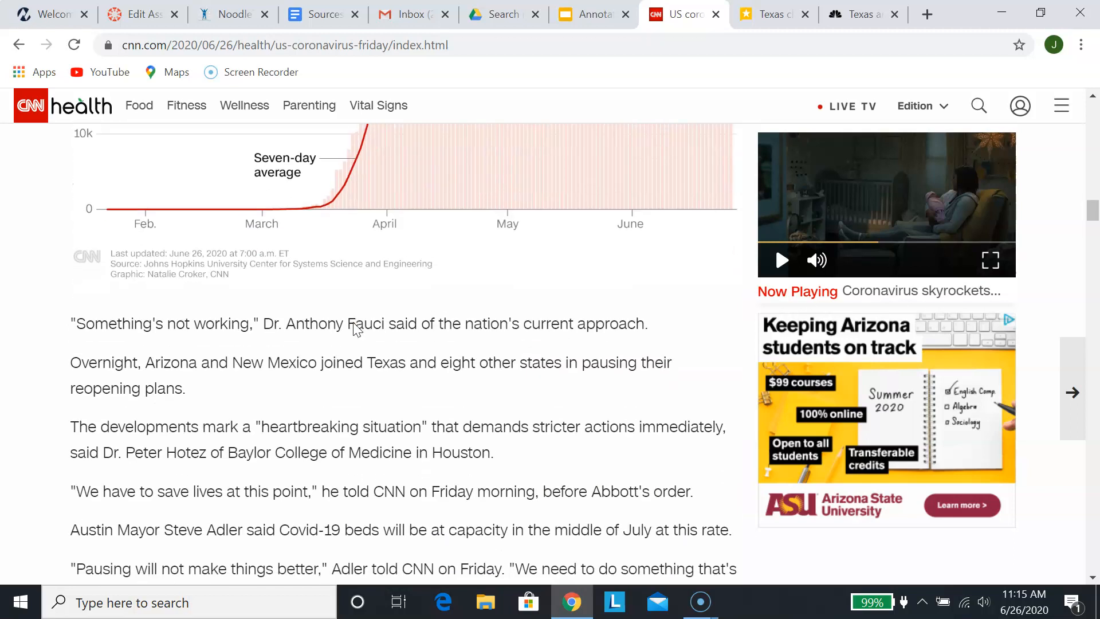
scroll(355, 323, "down", 4)
scroll(354, 323, "up", 7)
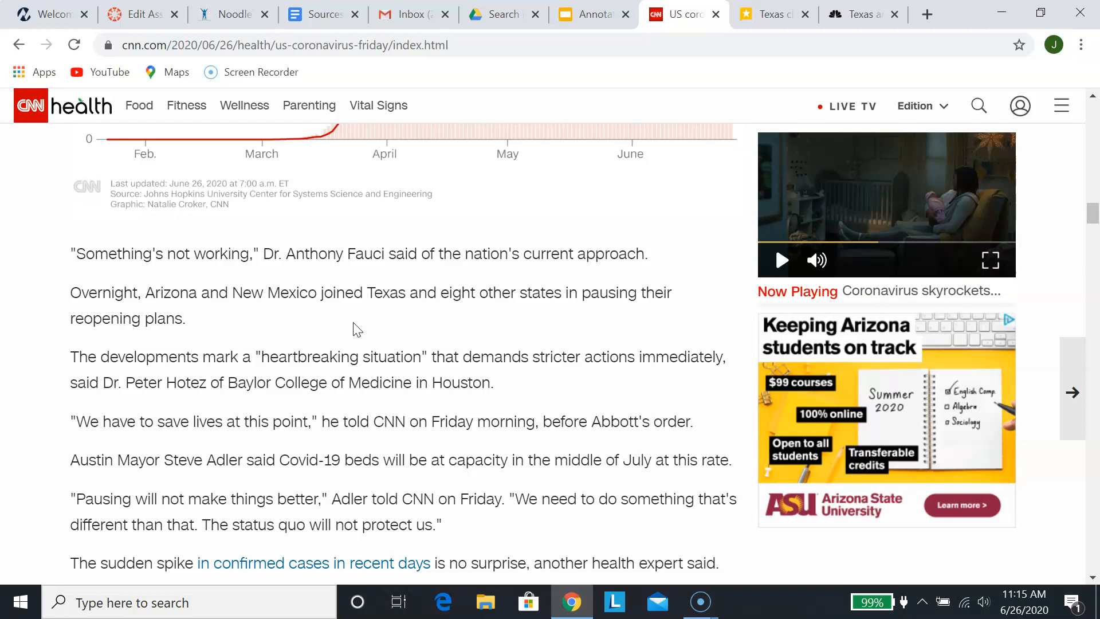
scroll(358, 330, "down", 4)
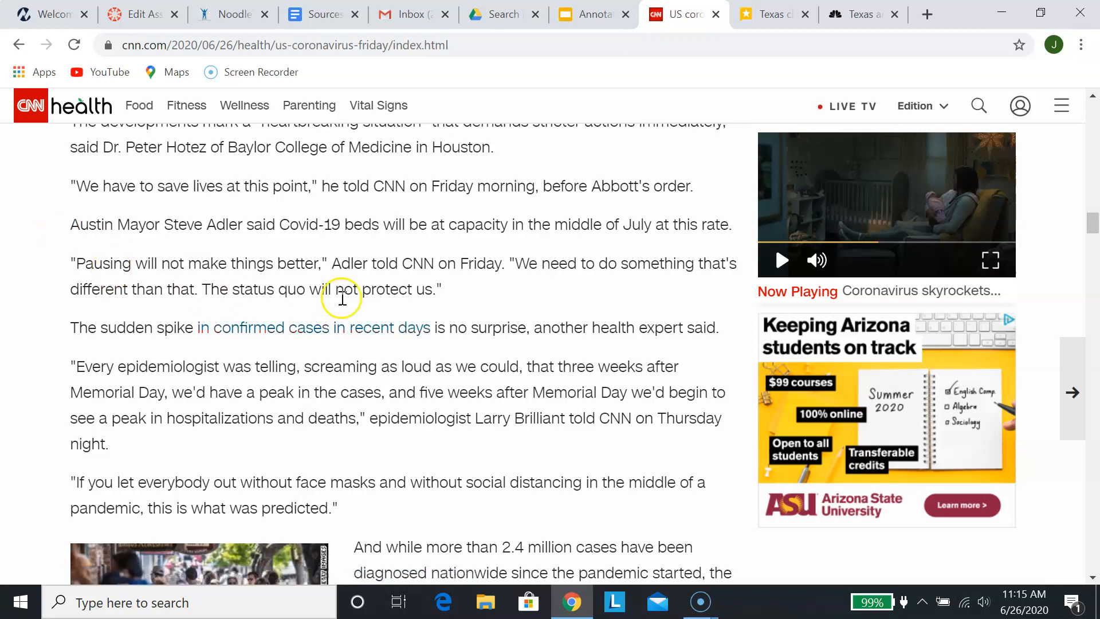
left_click(229, 15)
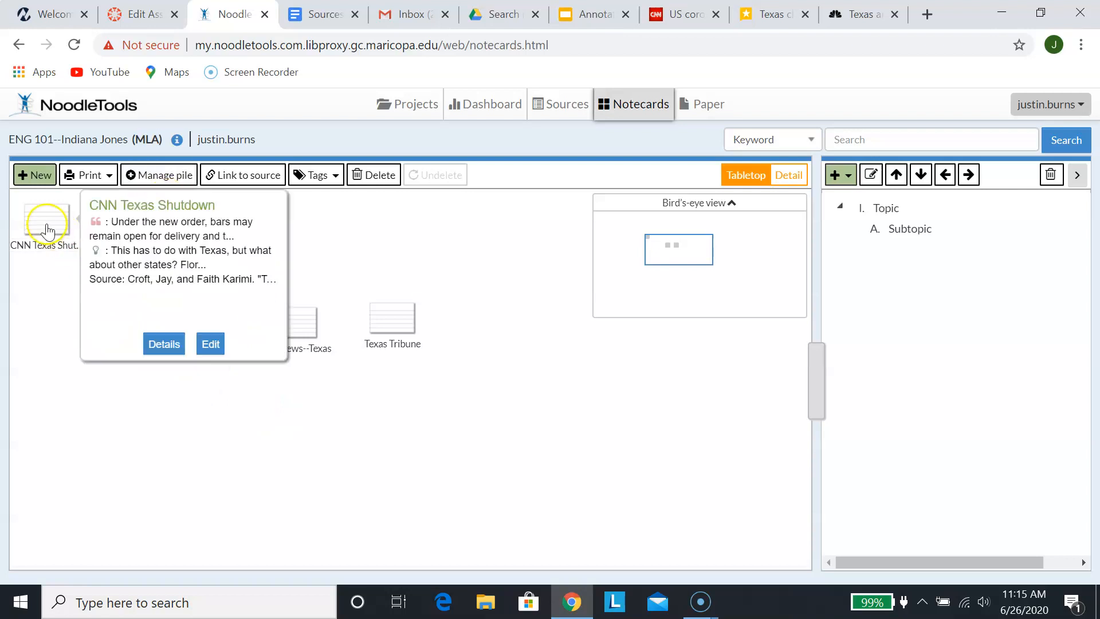
Create a new empty notecard pile named 'Texas Restrictions' and select it on the tabletop
left_click(153, 182)
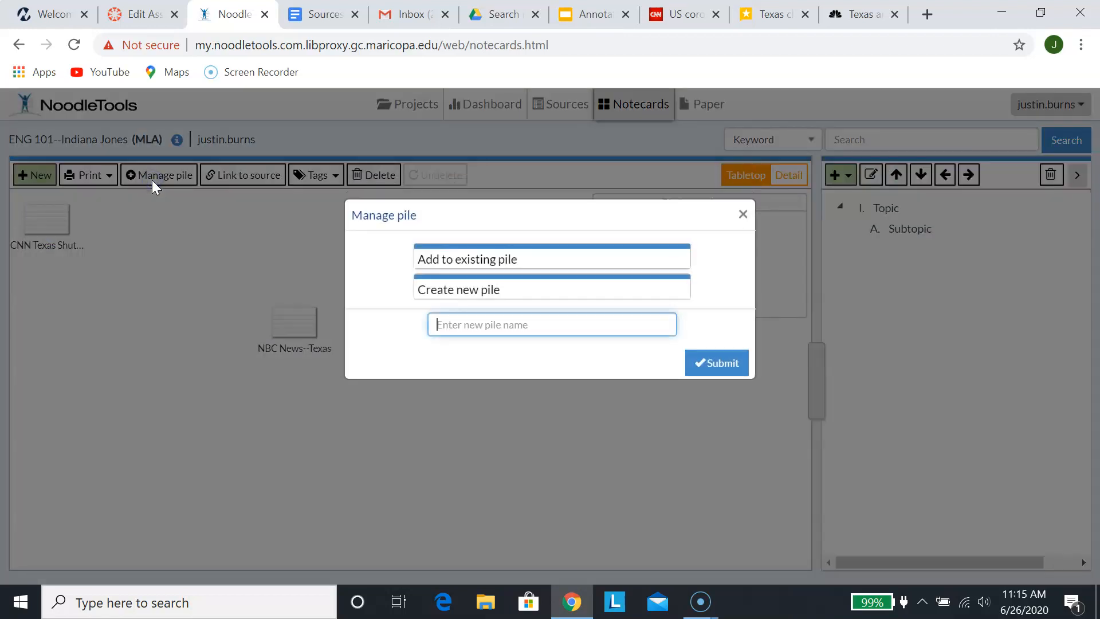
left_click(496, 291)
left_click(496, 290)
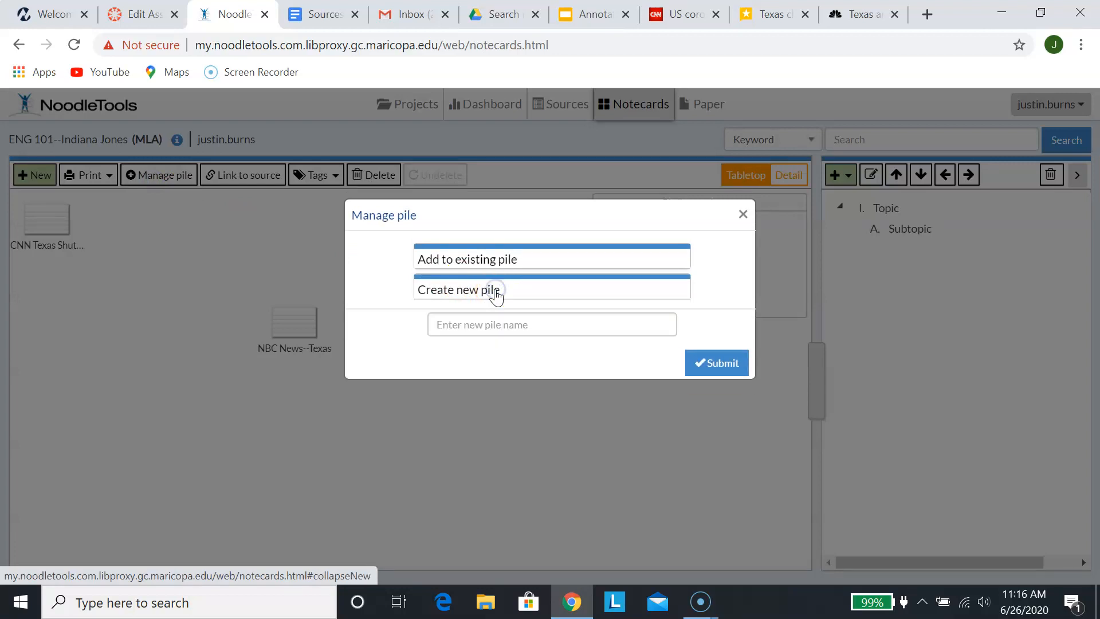
left_click(504, 325)
type("Texas Rest")
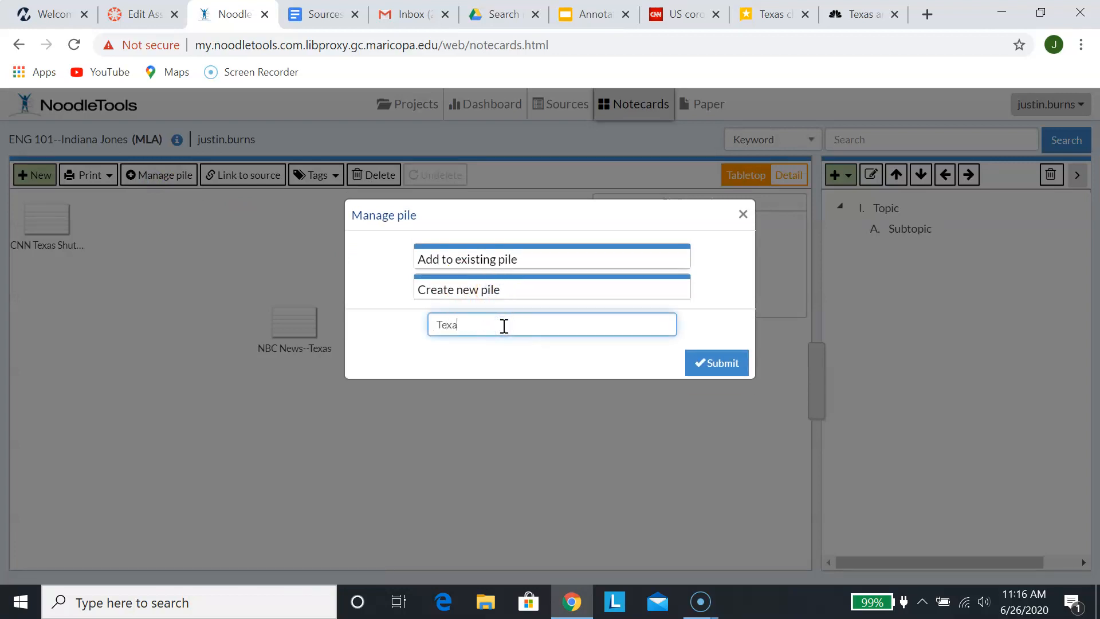
type("rictions")
left_click(713, 373)
left_click(713, 372)
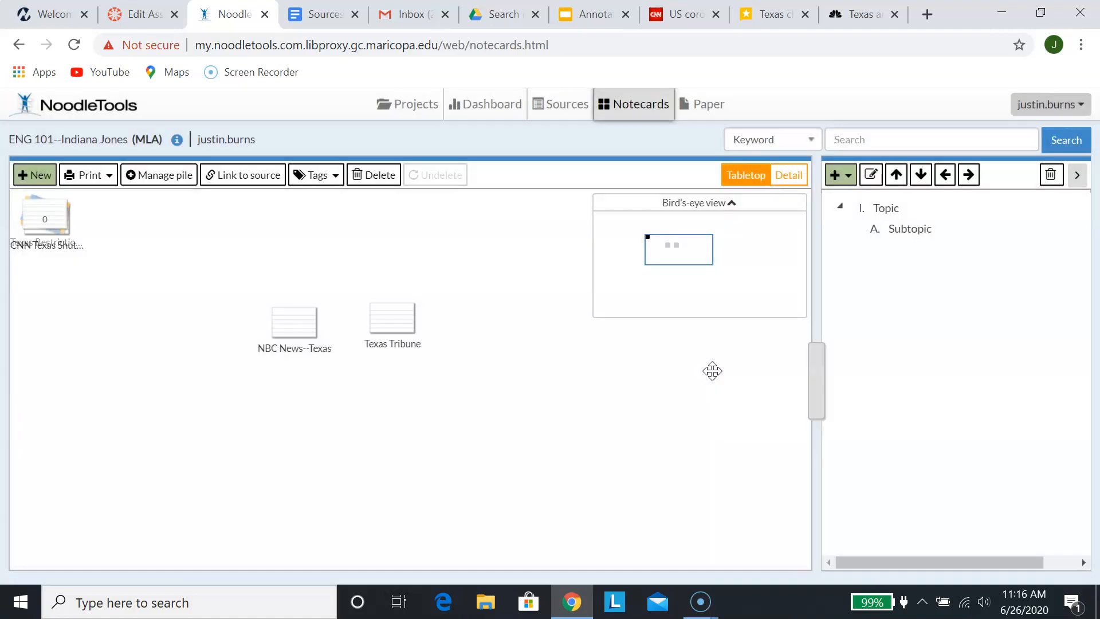
left_click(45, 218)
Move the pile to open space and drop the CNN, NBC News--Texas and Texas Tribune cards onto it
left_click_drag(45, 218, 249, 229)
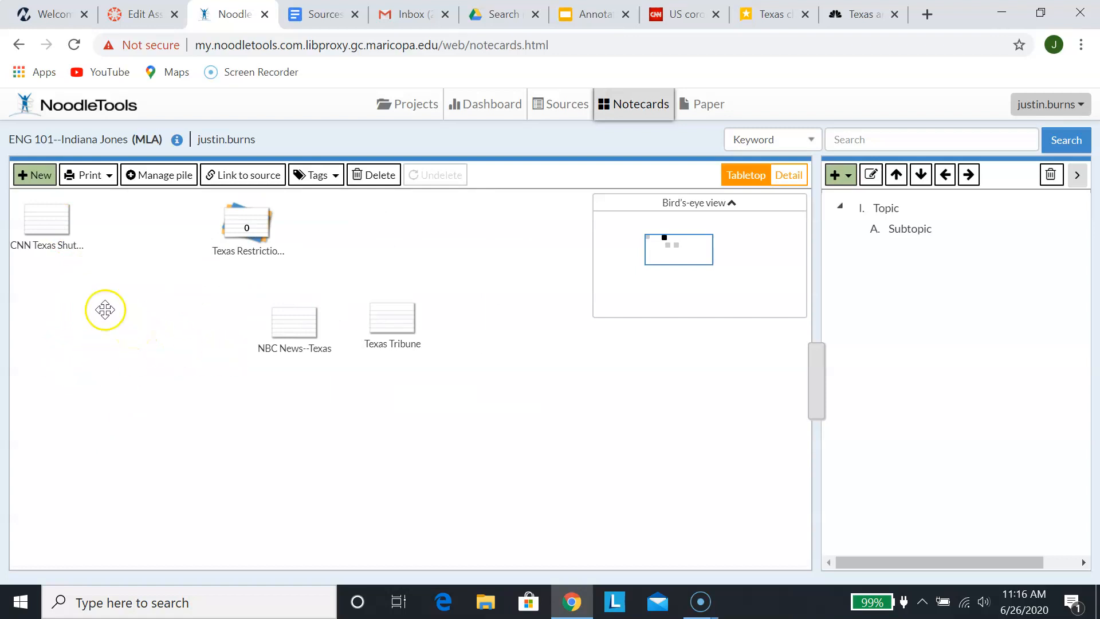
left_click_drag(48, 220, 247, 222)
mouse_move(283, 338)
left_click_drag(282, 338, 240, 222)
mouse_move(247, 226)
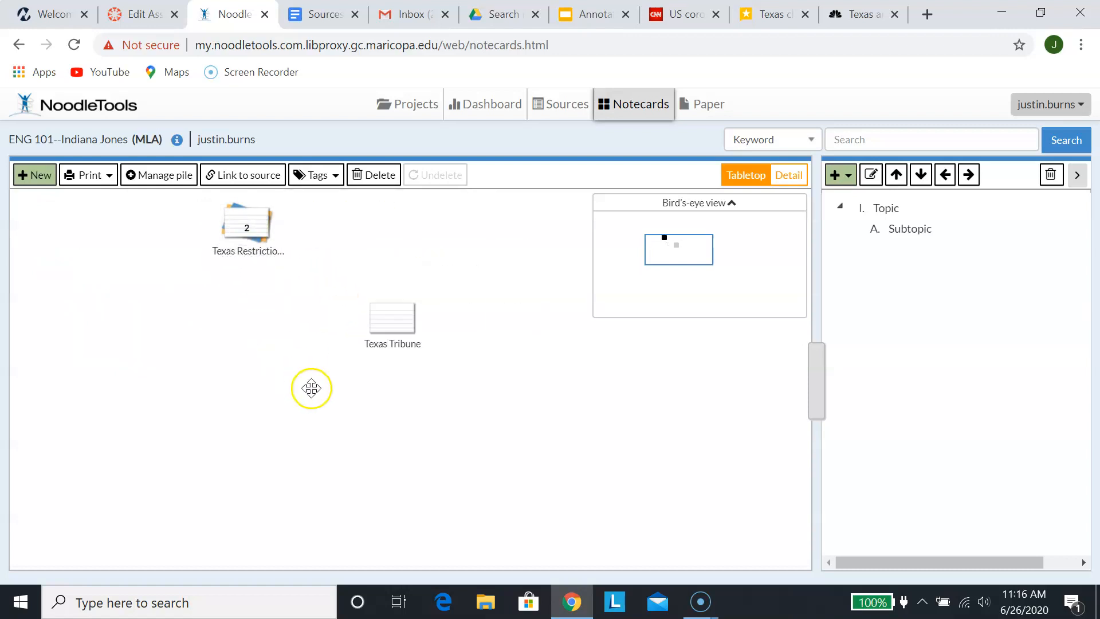
left_click(388, 322)
left_click_drag(388, 322, 240, 232)
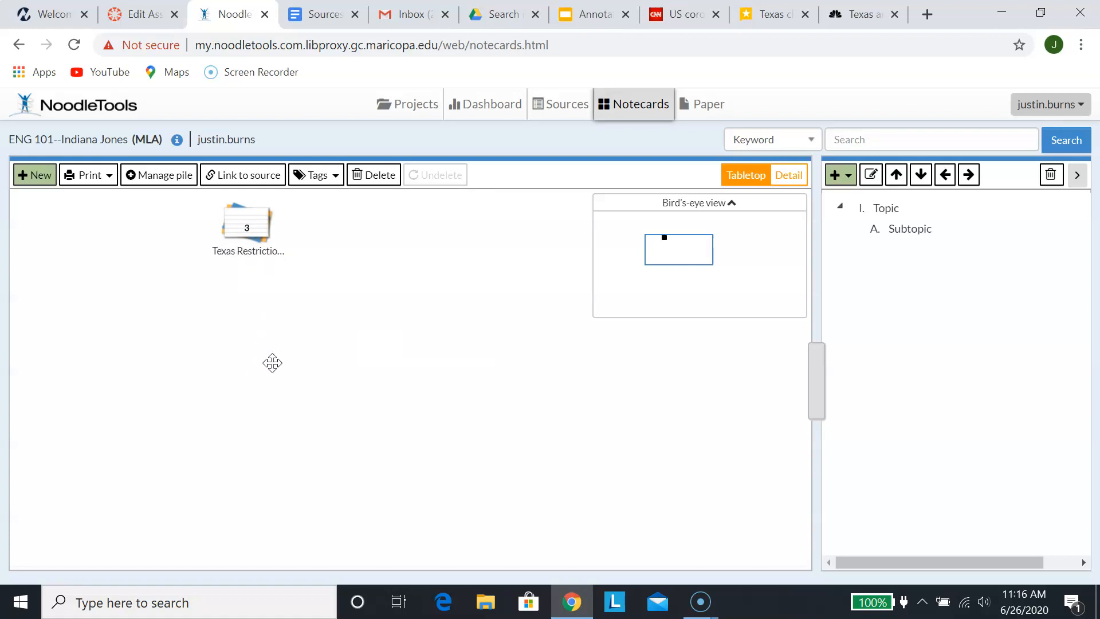
left_click(255, 220)
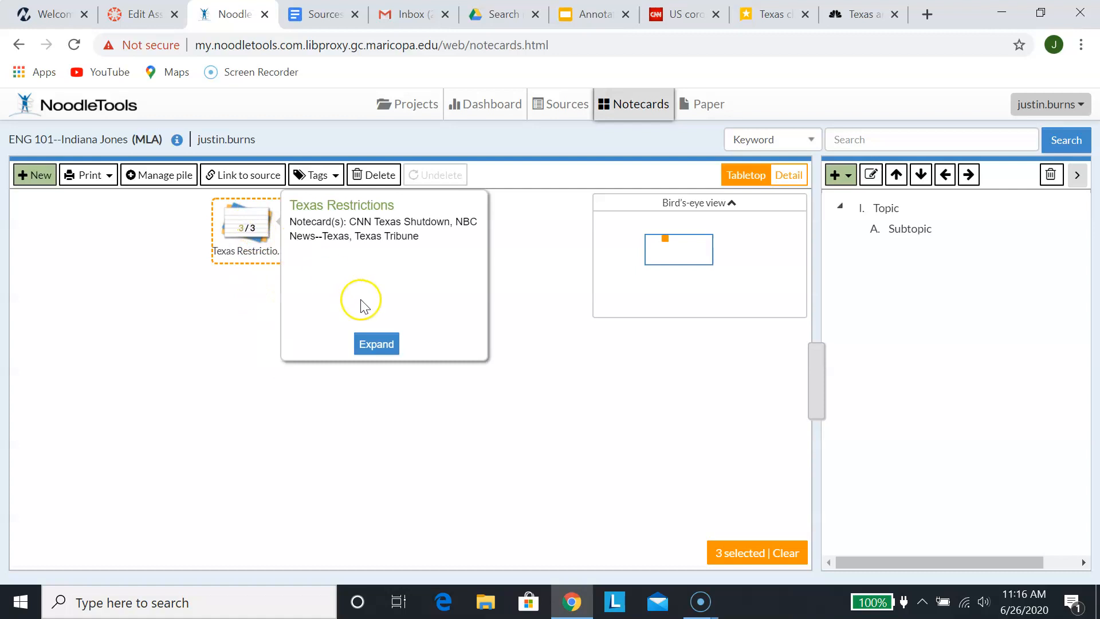
Expand the Texas Restrictions pile and open its detail view showing the CNN Texas Shutdown card
left_click(376, 342)
left_click(379, 296)
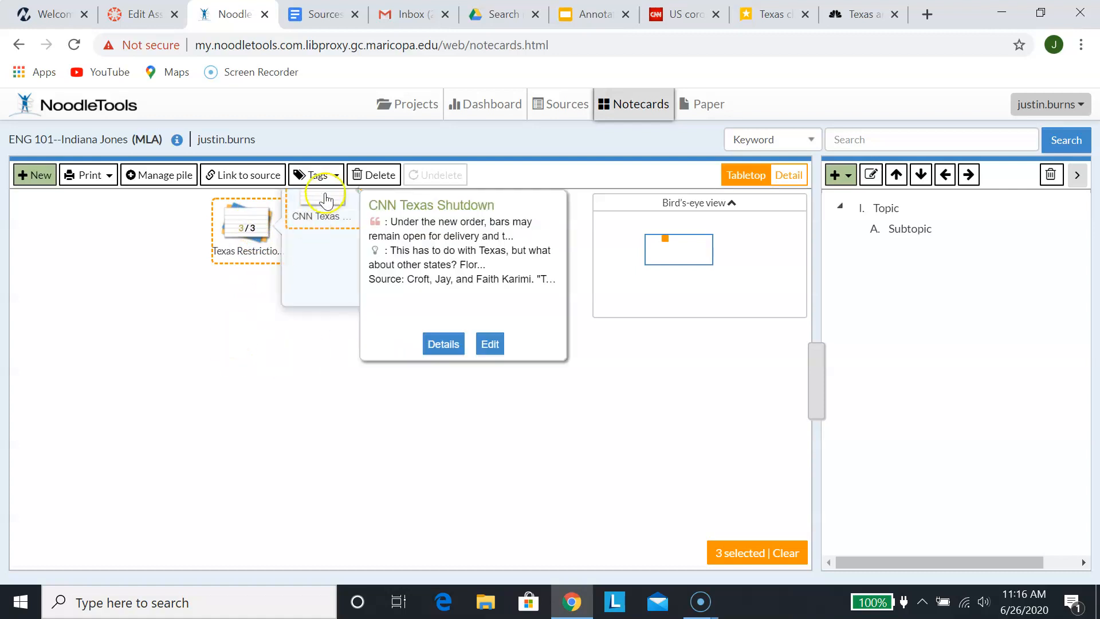
left_click(326, 214)
left_click(330, 201)
left_click(443, 344)
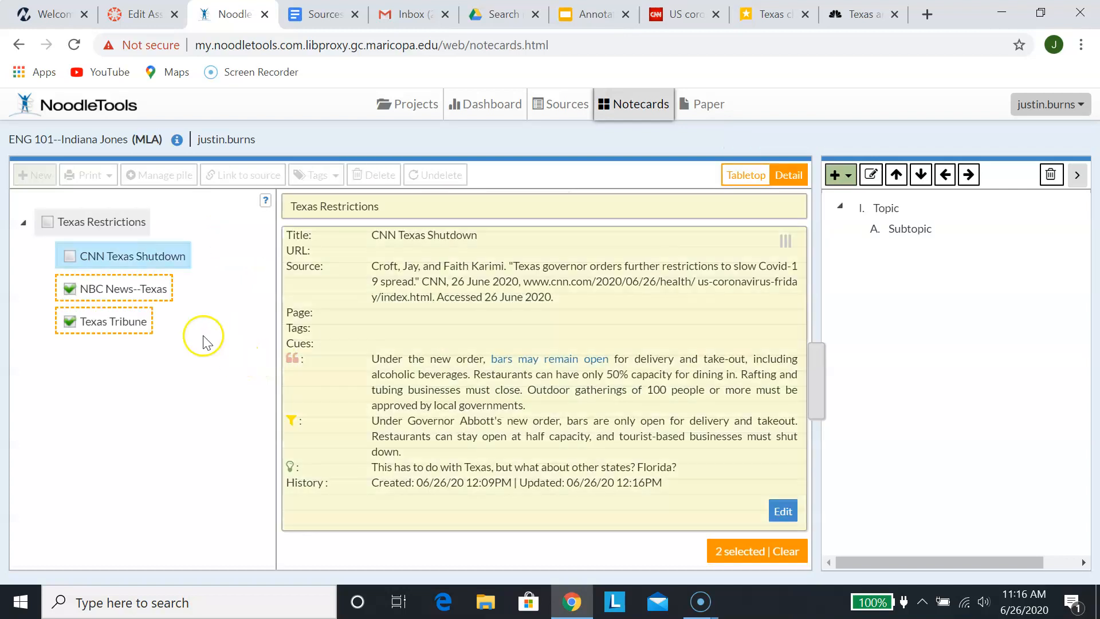
Add the NBC News--Texas and Texas Tribune notecards to the detail view
scroll(373, 332, "down", 1)
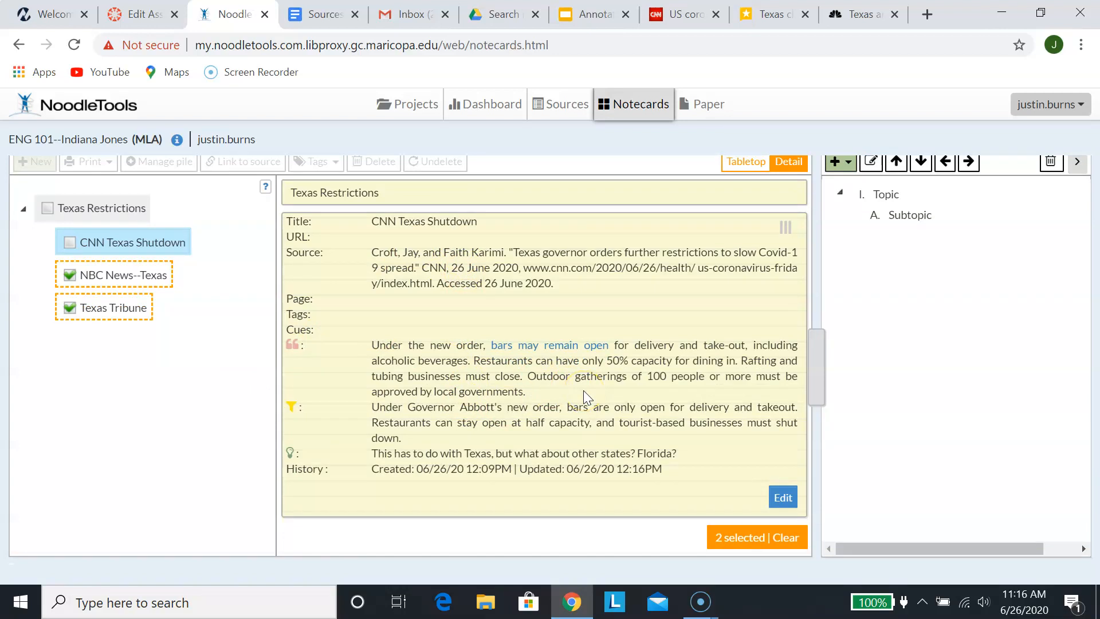
left_click(148, 281)
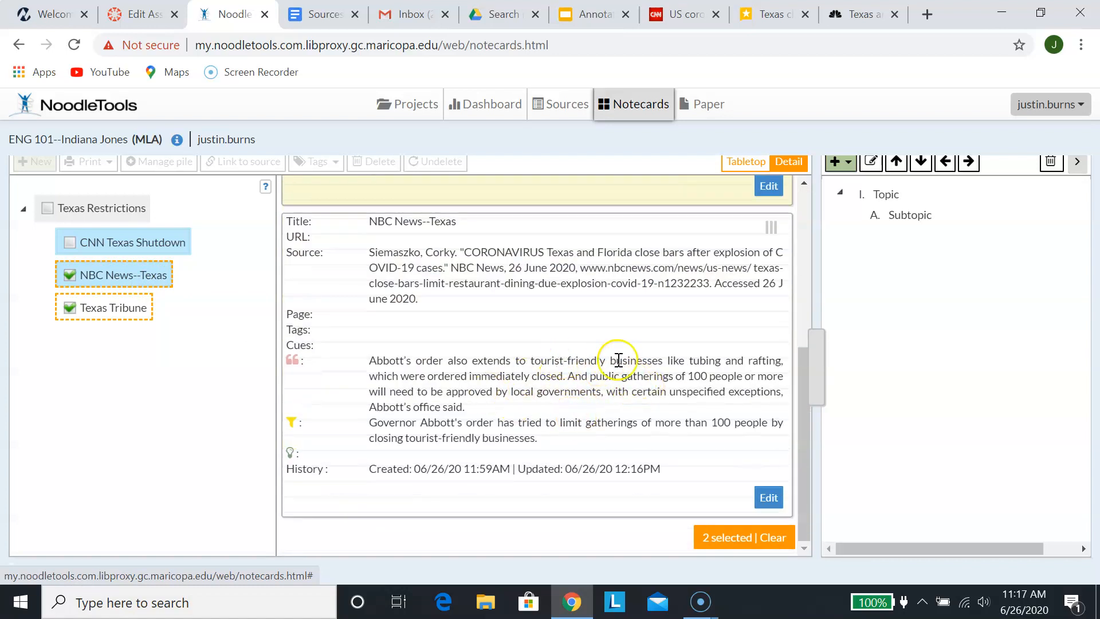
left_click(125, 314)
scroll(418, 384, "down", 5)
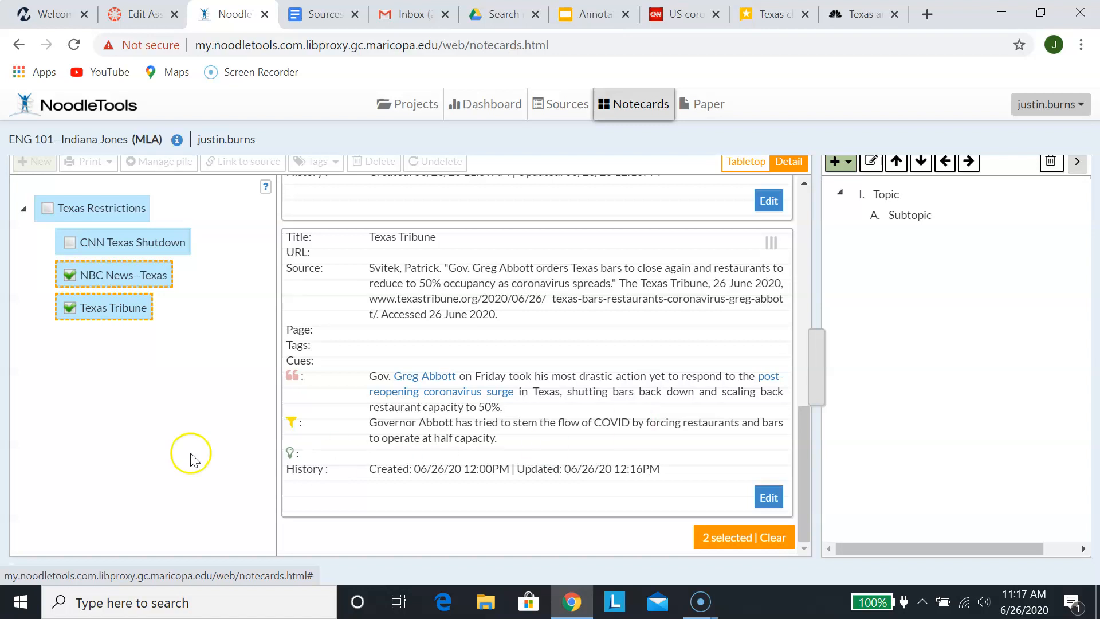
left_click(122, 237)
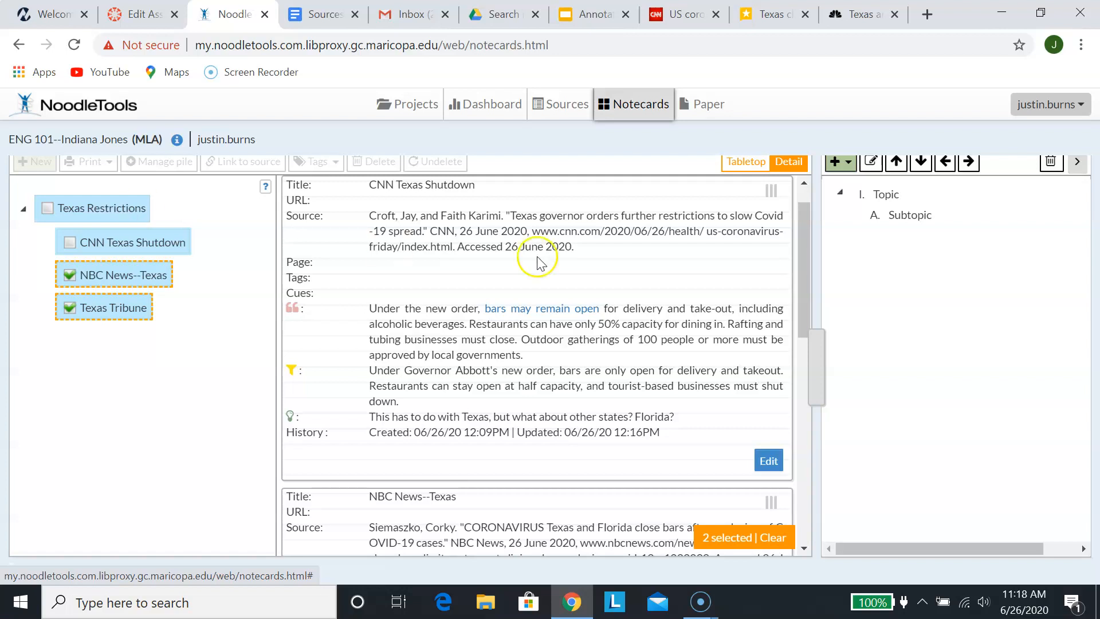
Scroll through the pile's notecards in the detail pane, then switch to the Sources page
scroll(505, 303, "up", 1)
scroll(505, 304, "up", 1)
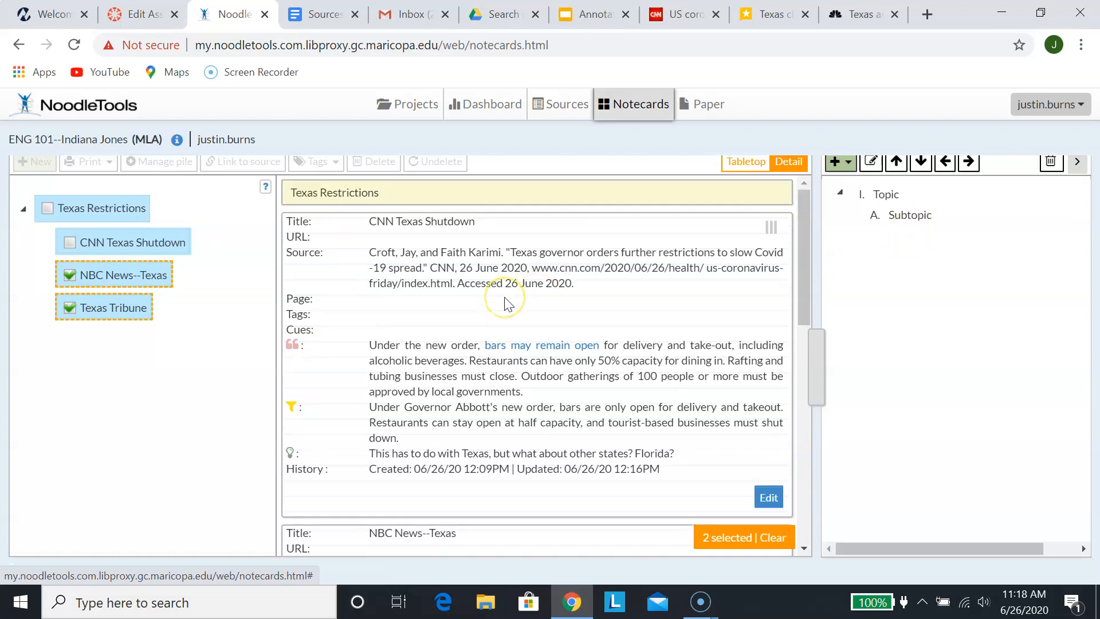
scroll(436, 359, "down", 10)
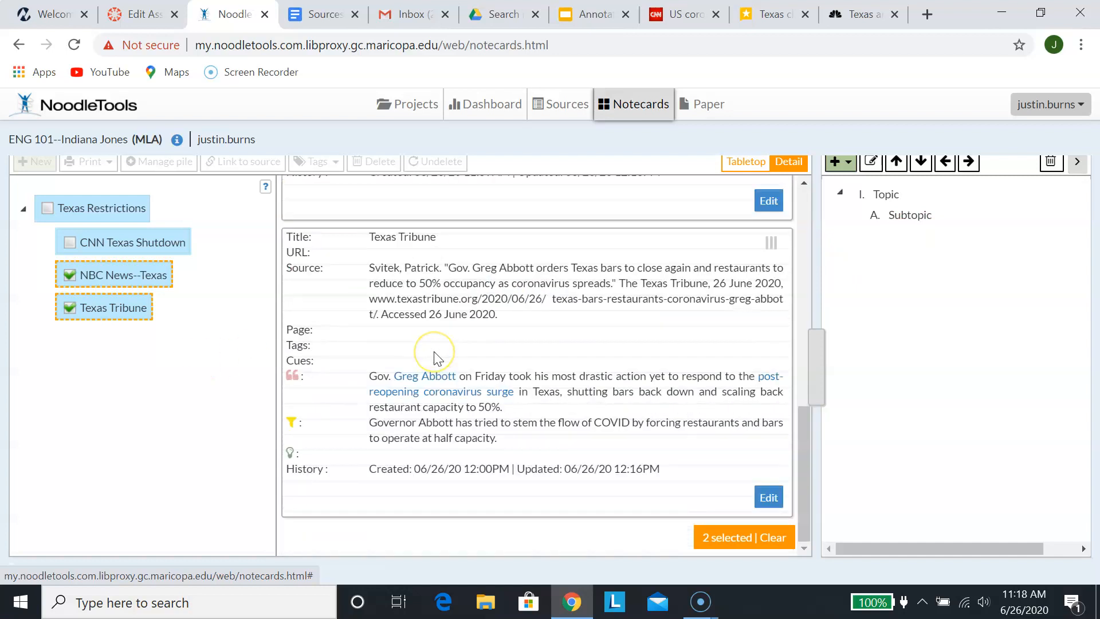
scroll(612, 383, "up", 7)
scroll(612, 383, "up", 4)
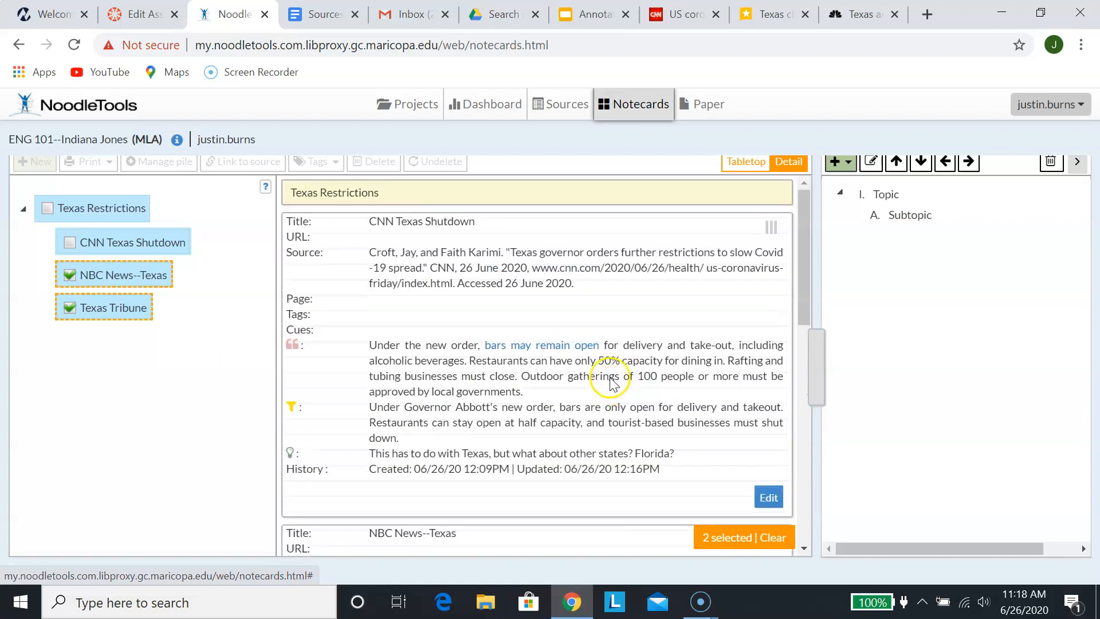
left_click(556, 115)
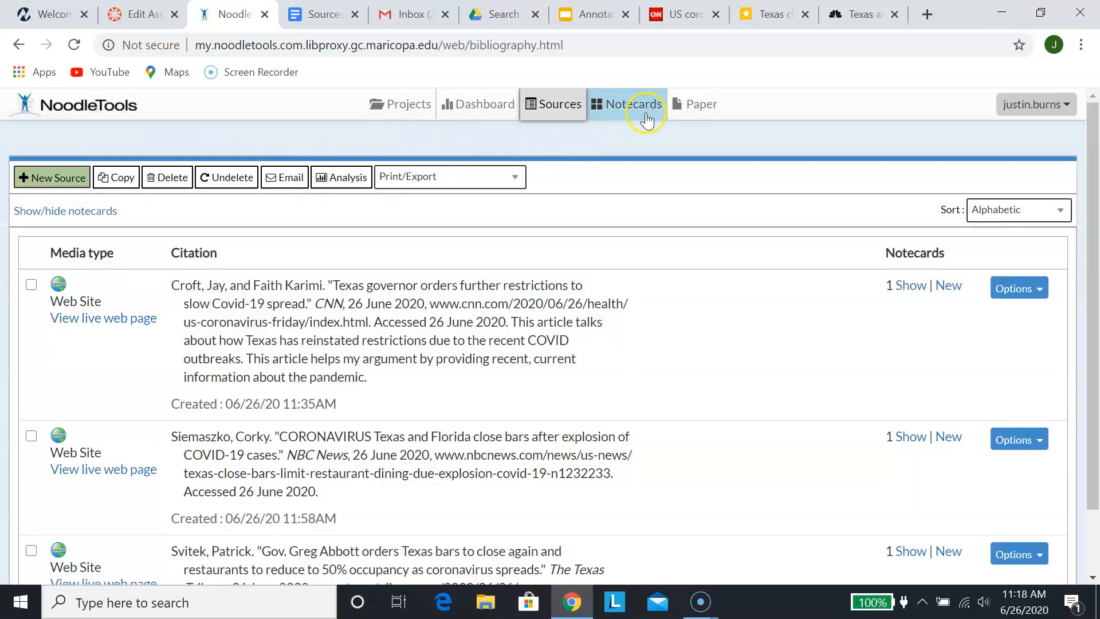
Return to the Notecards tabletop and preview the Texas Restrictions pile's three cards
left_click(647, 117)
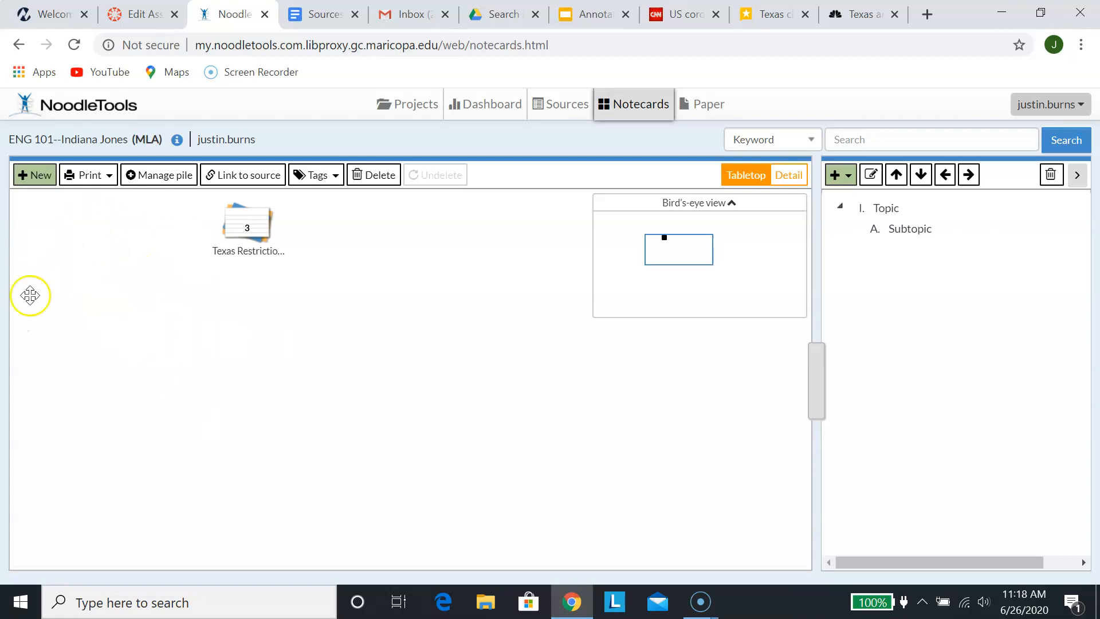
left_click(239, 247)
left_click(22, 586)
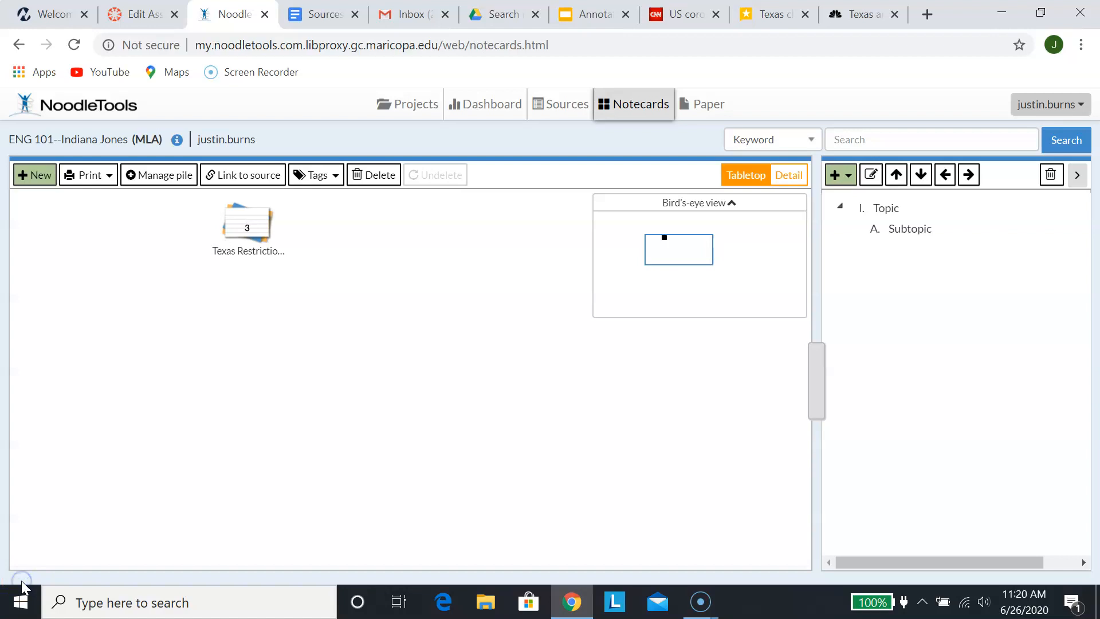